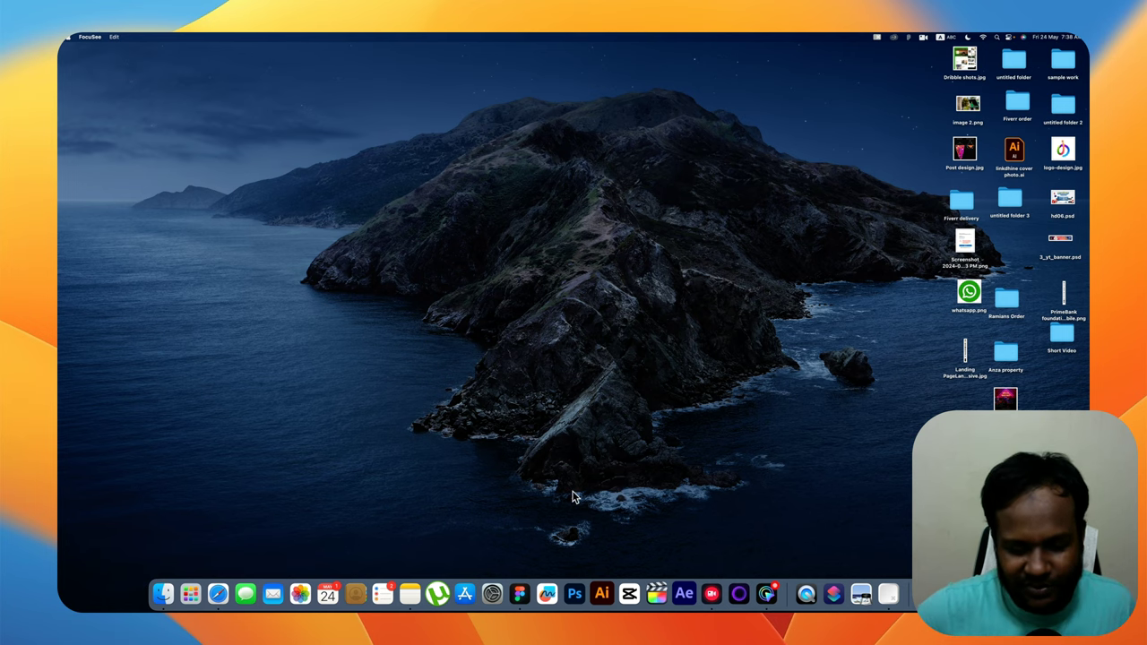
# Launch Figma from the Dock to show the Behance Design checklist and Dribbble shots frame
pyautogui.click(521, 595)
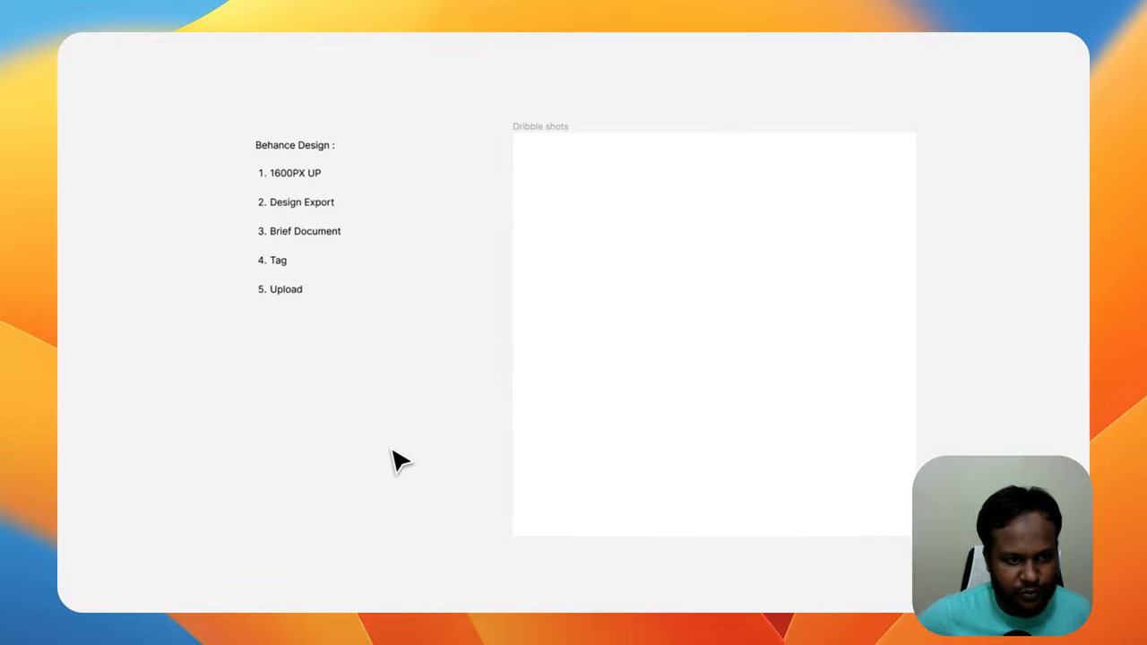
pyautogui.scroll(1, 399, 466)
pyautogui.hscroll(-3, 397, 479)
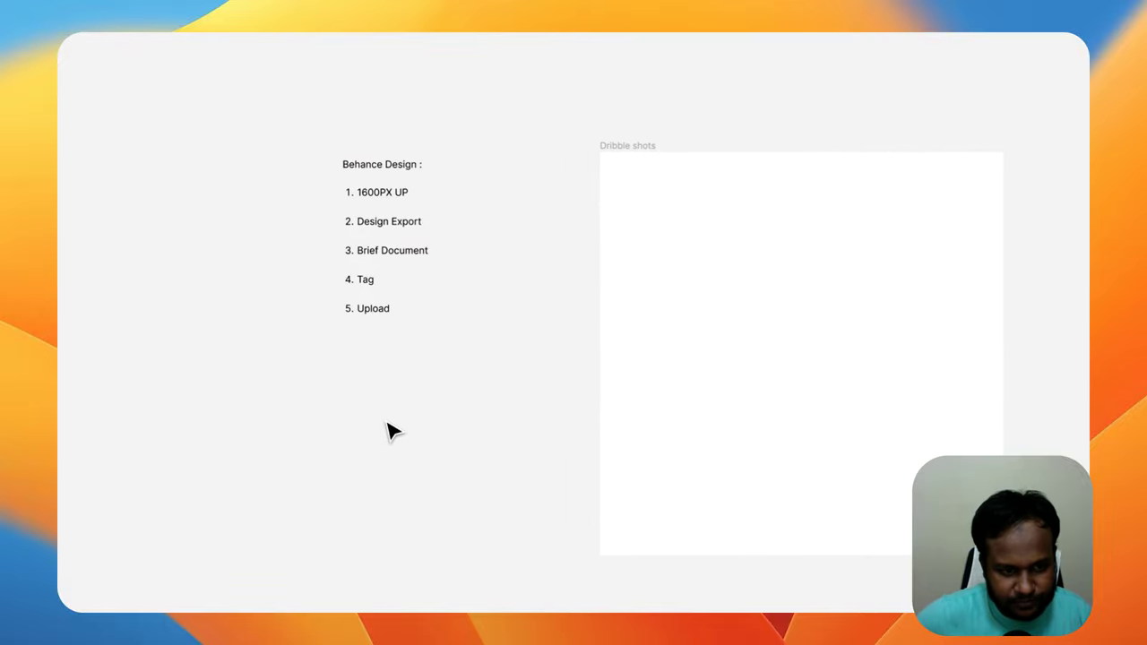
pyautogui.scroll(2, 328, 189)
pyautogui.hscroll(-2, 353, 220)
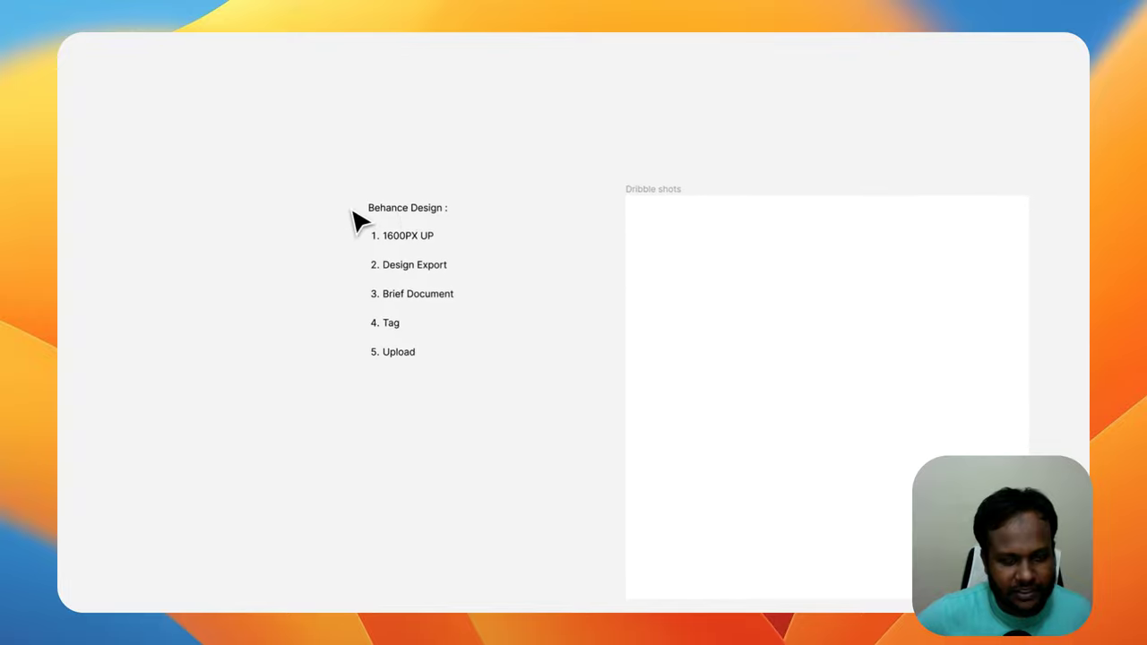
pyautogui.click(405, 212)
pyautogui.hscroll(-1, 367, 195)
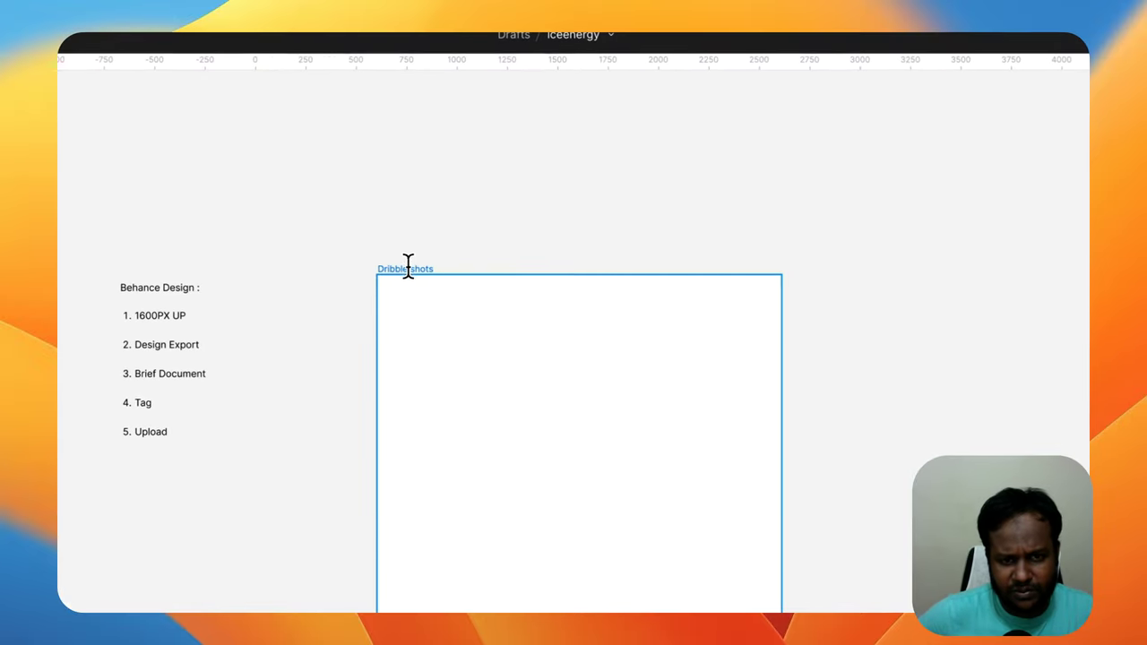
# Rename the empty 2000 × 2000 'Dribbble shots' frame to 'Behance portfolio'
pyautogui.doubleClick(406, 268)
pyautogui.write('Behance portfolio')
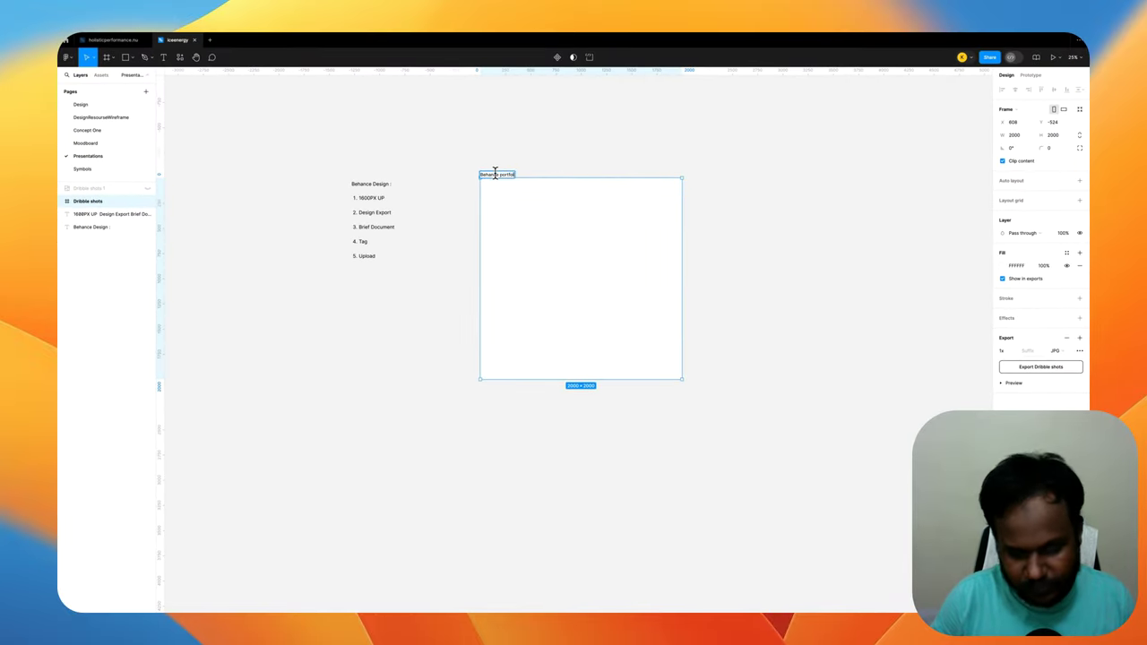
pyautogui.hotkey('ctrl', '\\')
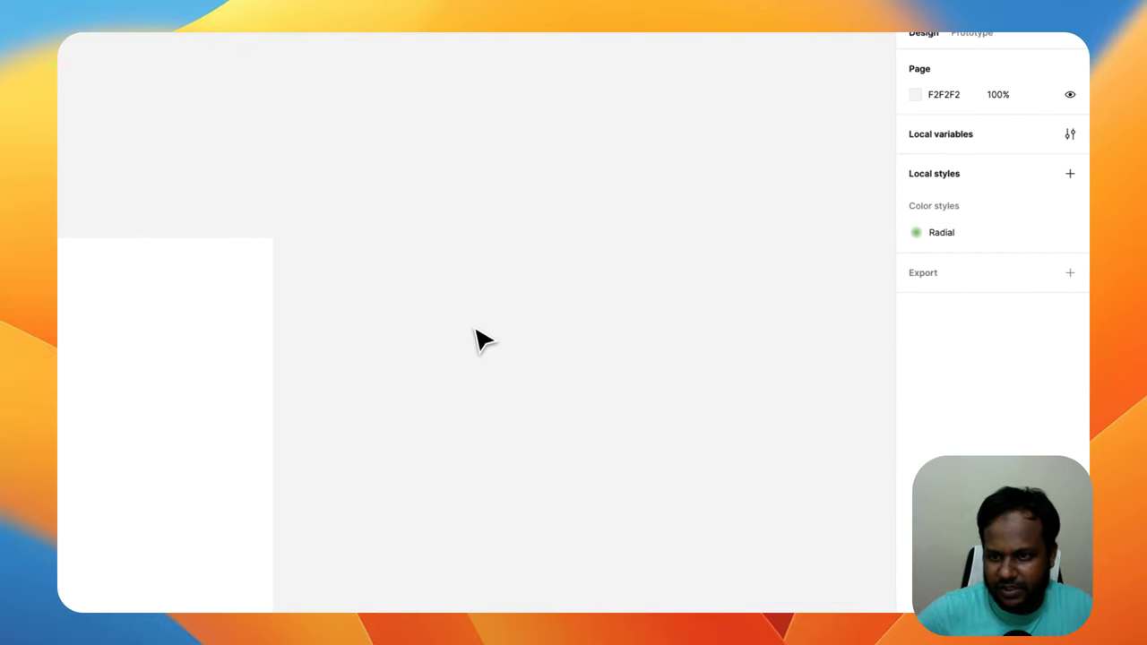
# Import Homepage Hover Menu.png and position it inside the Behance portfolio frame
pyautogui.moveTo(819, 460); pyautogui.dragTo(305, 462)
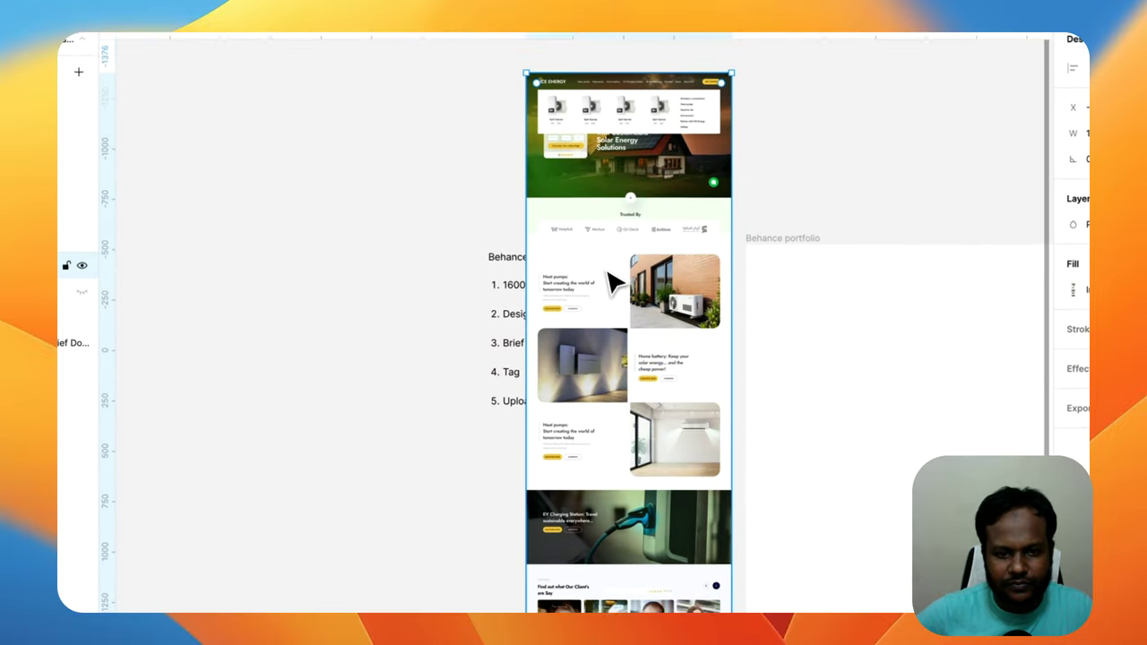
pyautogui.moveTo(613, 283); pyautogui.dragTo(845, 447)
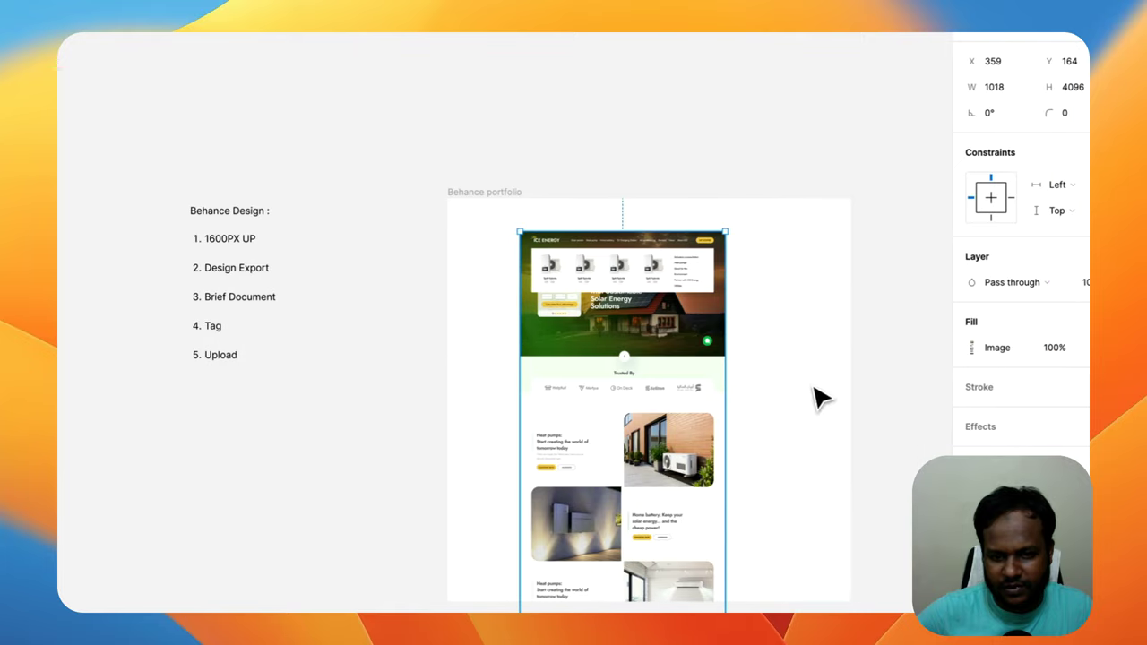
pyautogui.click(815, 398)
pyautogui.moveTo(631, 433); pyautogui.dragTo(694, 448)
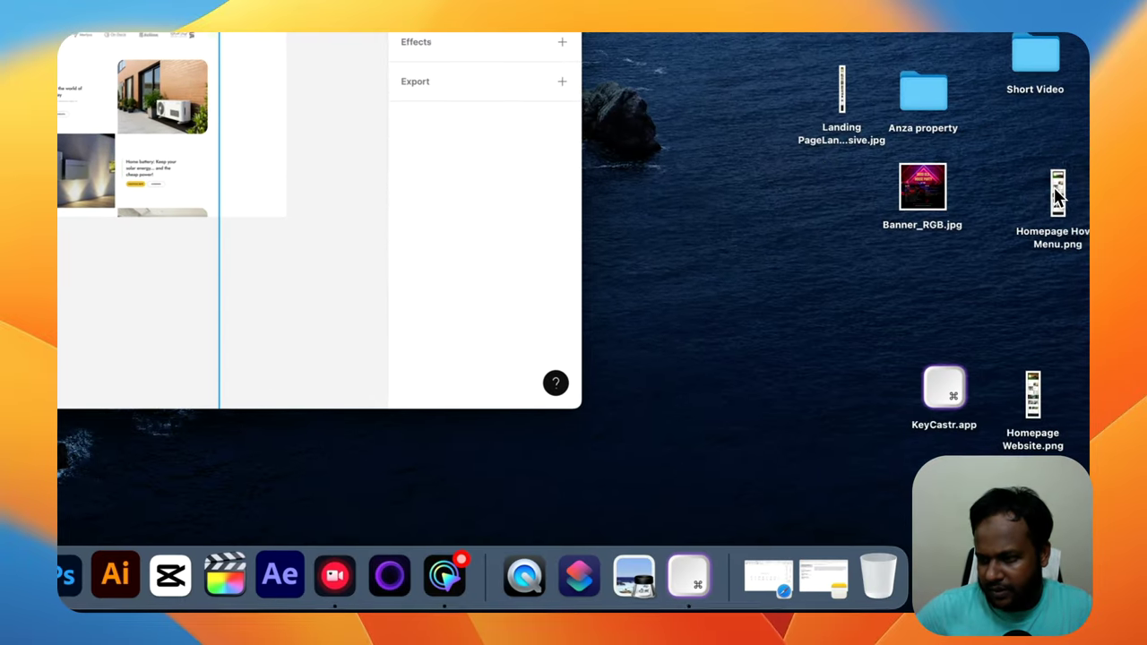
# Replace the hover-menu screenshot with Homepage Website.png on the canvas
pyautogui.click(1050, 234)
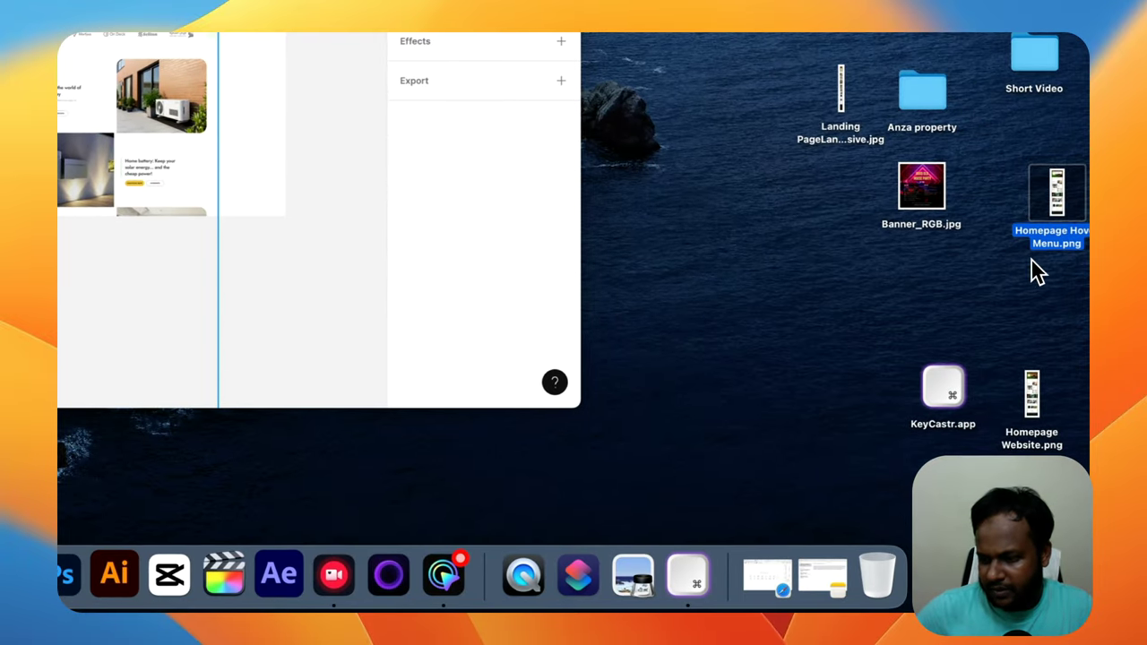
pyautogui.click(1039, 394)
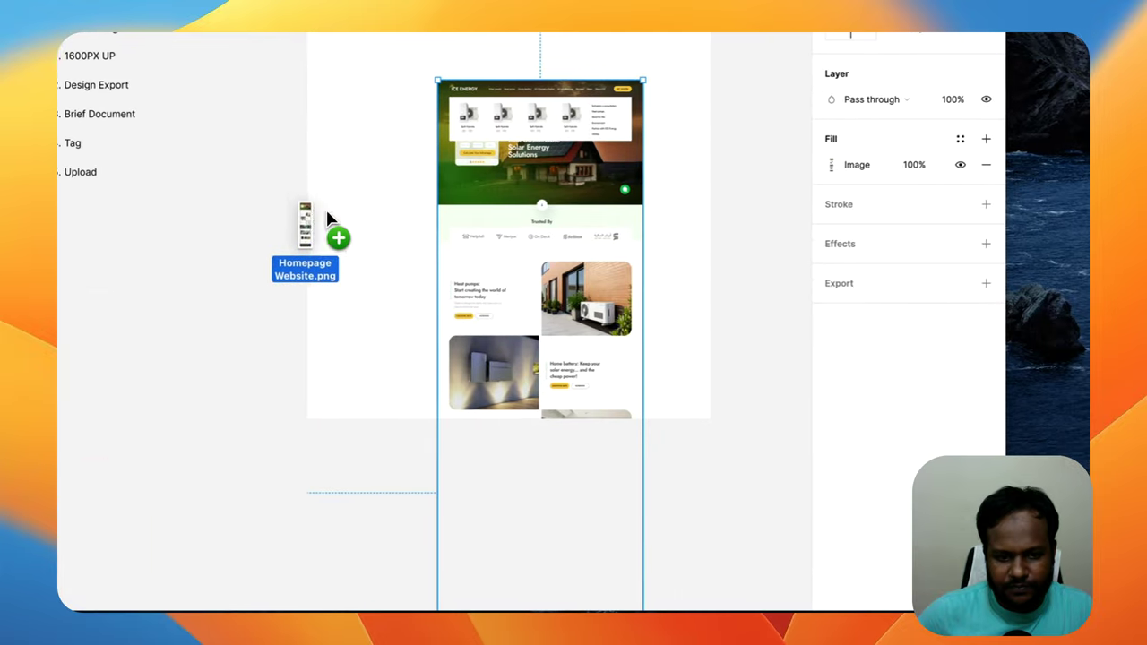
pyautogui.moveTo(1044, 385)
pyautogui.mouseDown()
pyautogui.moveTo(410, 244)
pyautogui.moveTo(504, 324)
pyautogui.moveTo(582, 287)
pyautogui.mouseUp()
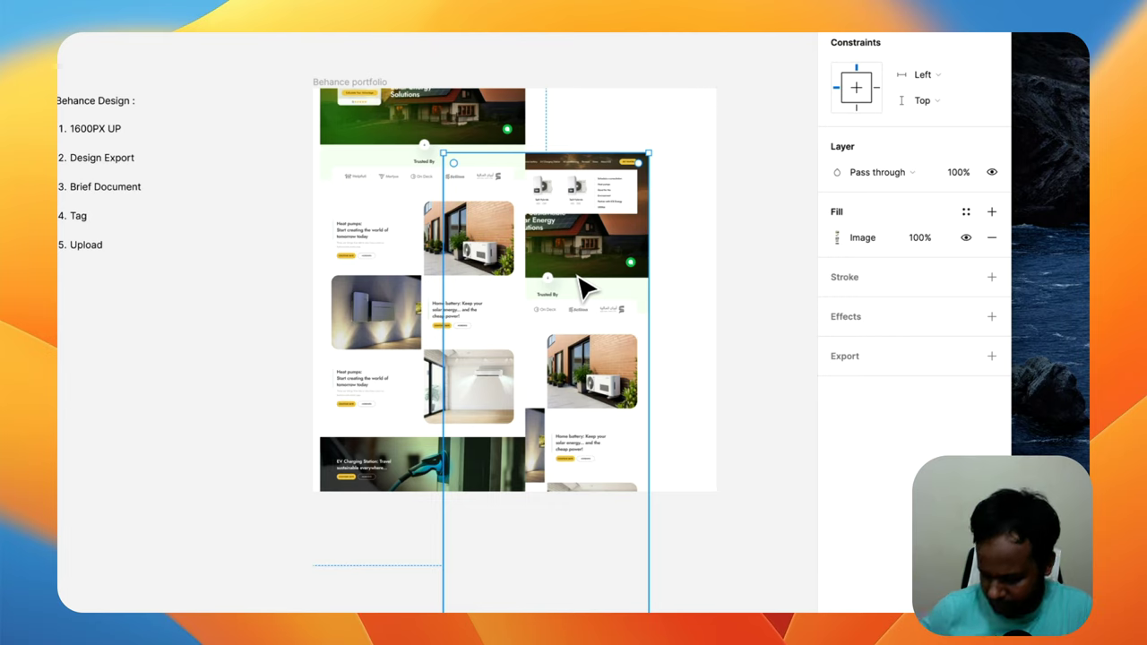
pyautogui.press('Delete')
# Move the homepage screenshot into the frame, enlarge it and position its hero in view
pyautogui.moveTo(502, 325)
pyautogui.mouseDown()
pyautogui.moveTo(484, 359)
pyautogui.moveTo(513, 359)
pyautogui.mouseUp()
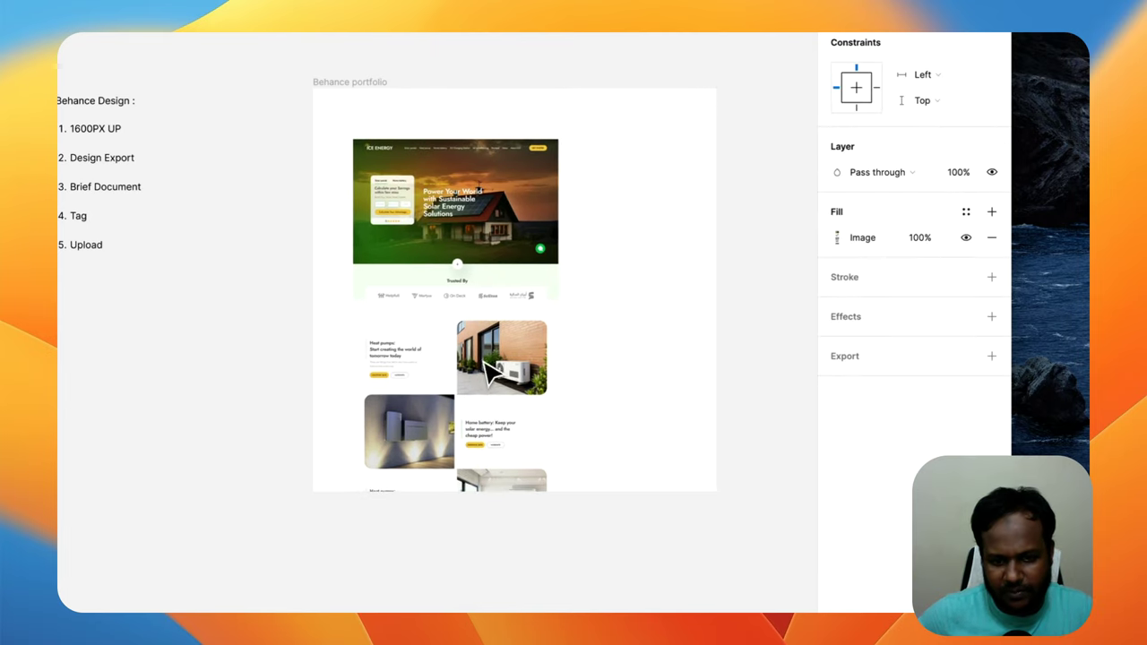
pyautogui.scroll(3, 561, 187)
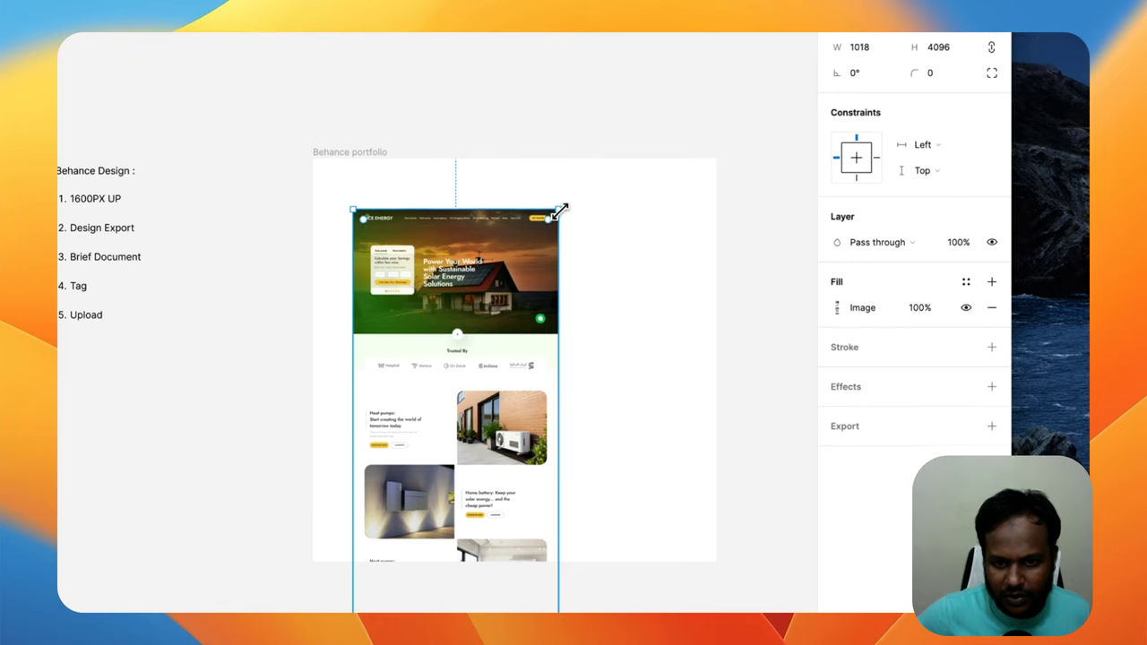
pyautogui.moveTo(561, 207); pyautogui.dragTo(614, 179)
pyautogui.moveTo(573, 222)
pyautogui.mouseDown()
pyautogui.moveTo(544, 400)
pyautogui.moveTo(507, 430)
pyautogui.mouseUp()
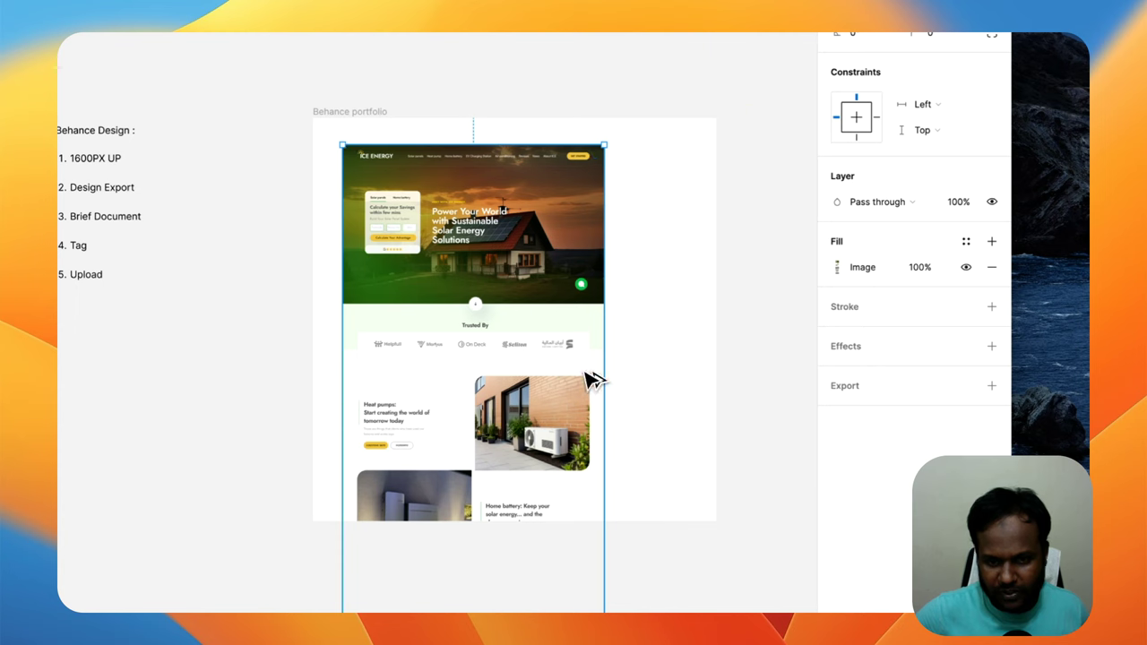
# Duplicate the screenshot beside the original and shrink the copy to about 498 × 2002
pyautogui.moveTo(594, 380)
pyautogui.mouseDown()
pyautogui.moveTo(623, 375)
pyautogui.moveTo(614, 365)
pyautogui.mouseUp()
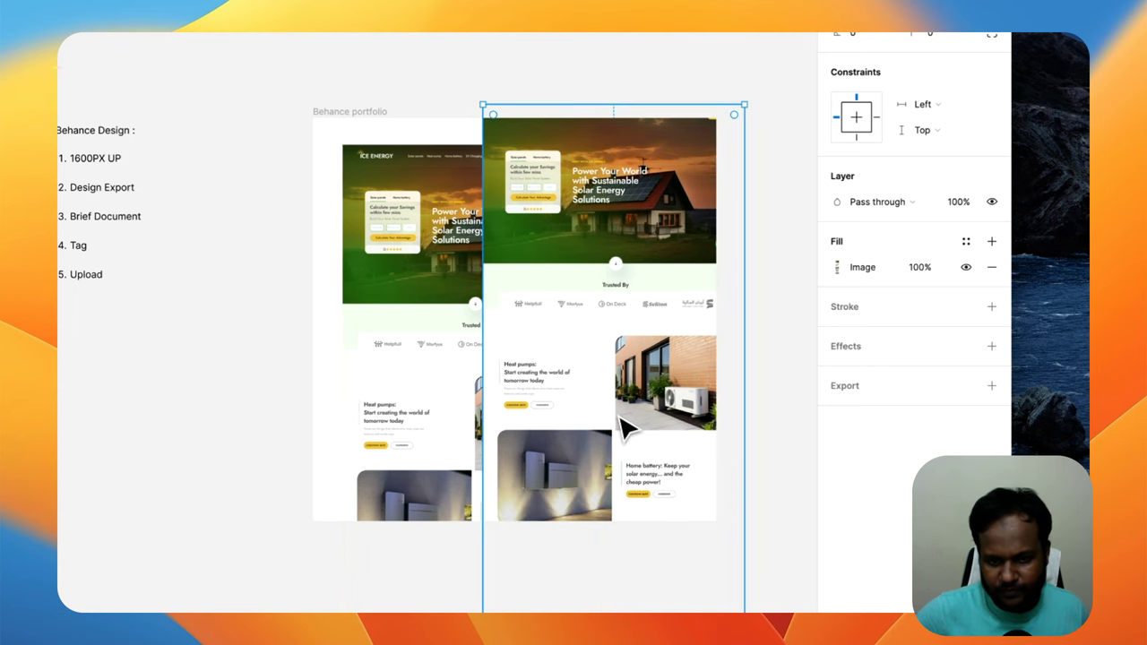
pyautogui.scroll(-5, 618, 421)
pyautogui.scroll(5, 619, 421)
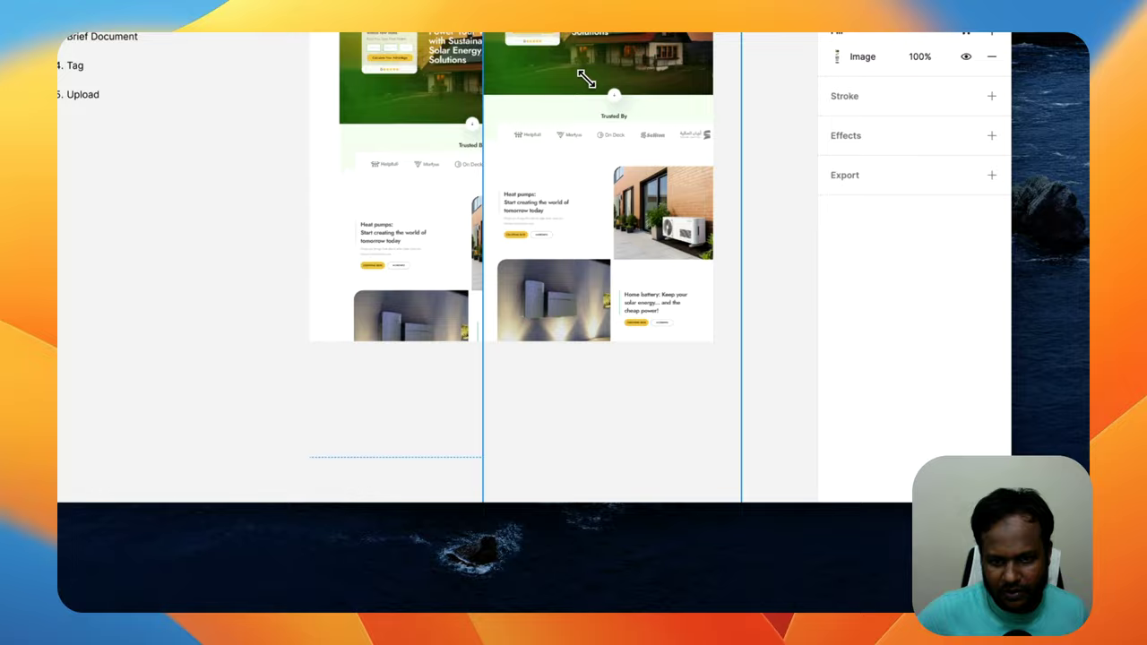
pyautogui.moveTo(589, 72); pyautogui.dragTo(630, 238)
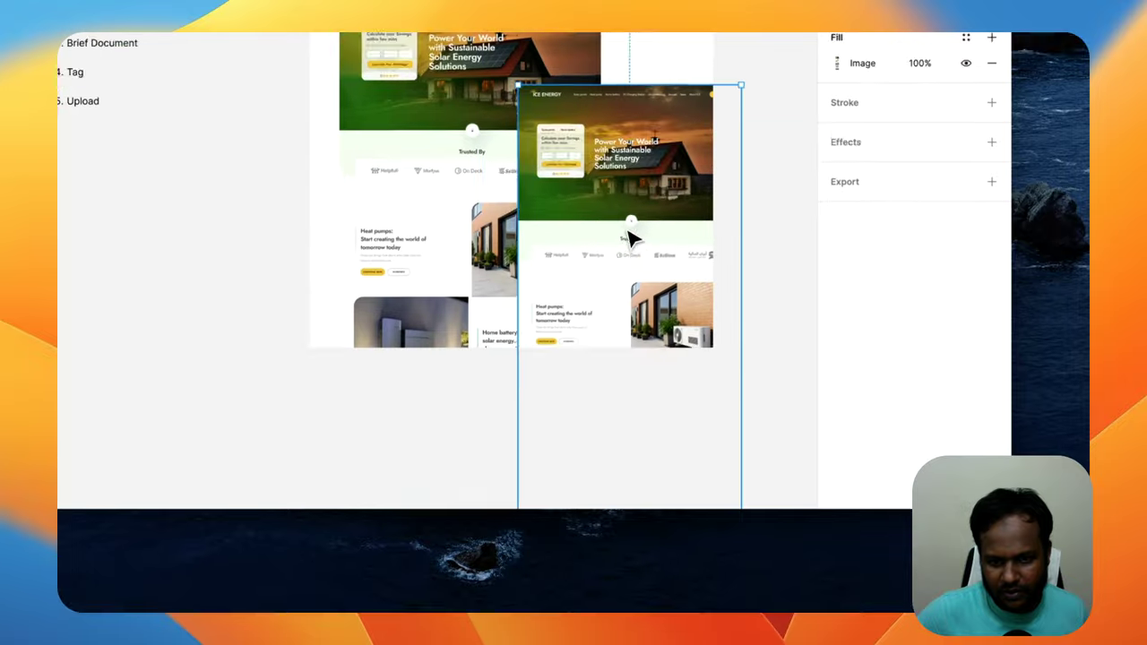
pyautogui.scroll(-5, 628, 482)
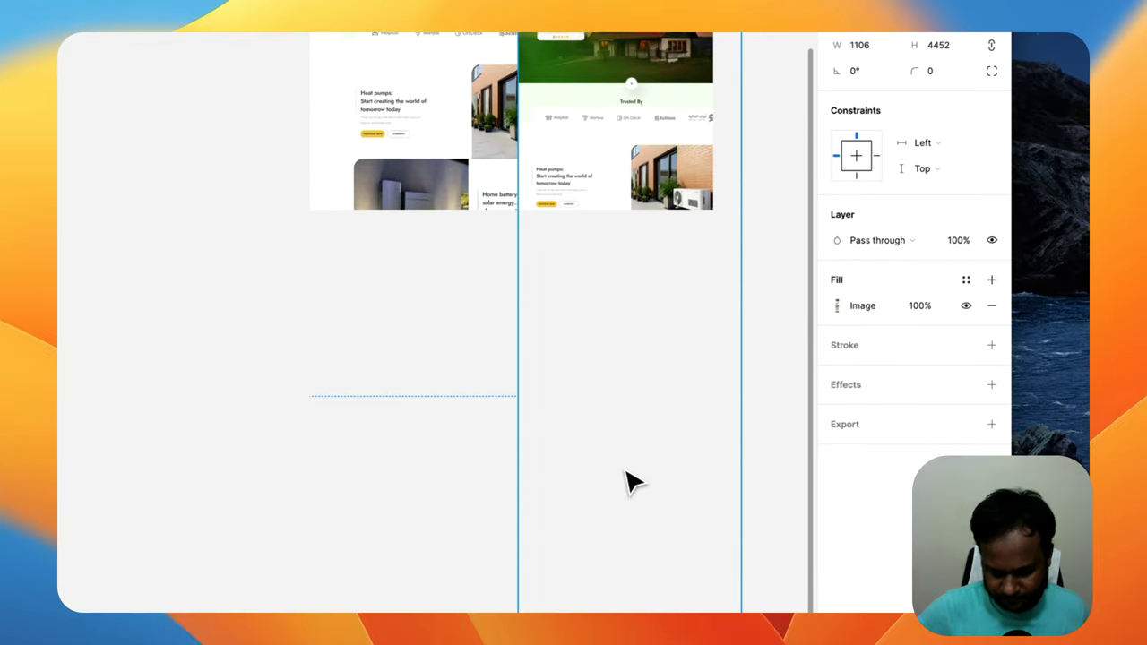
pyautogui.scroll(-5, 627, 481)
pyautogui.moveTo(502, 126); pyautogui.dragTo(551, 174)
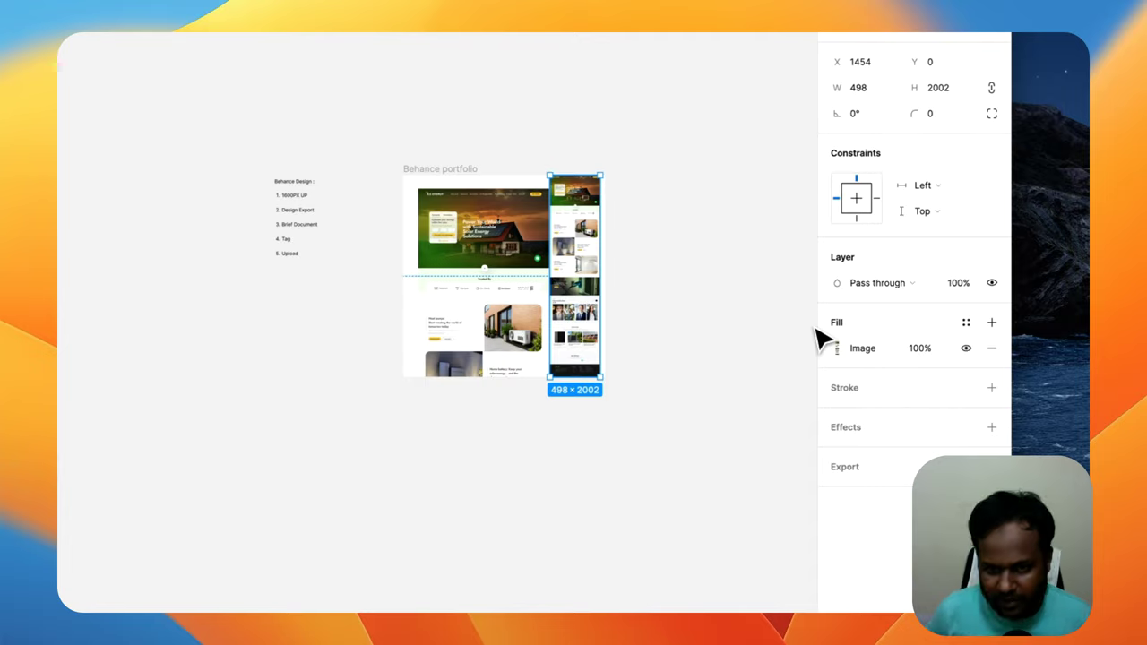
# Nudge the large homepage screenshot one pixel to the right
pyautogui.click(679, 274)
pyautogui.press('Tab')
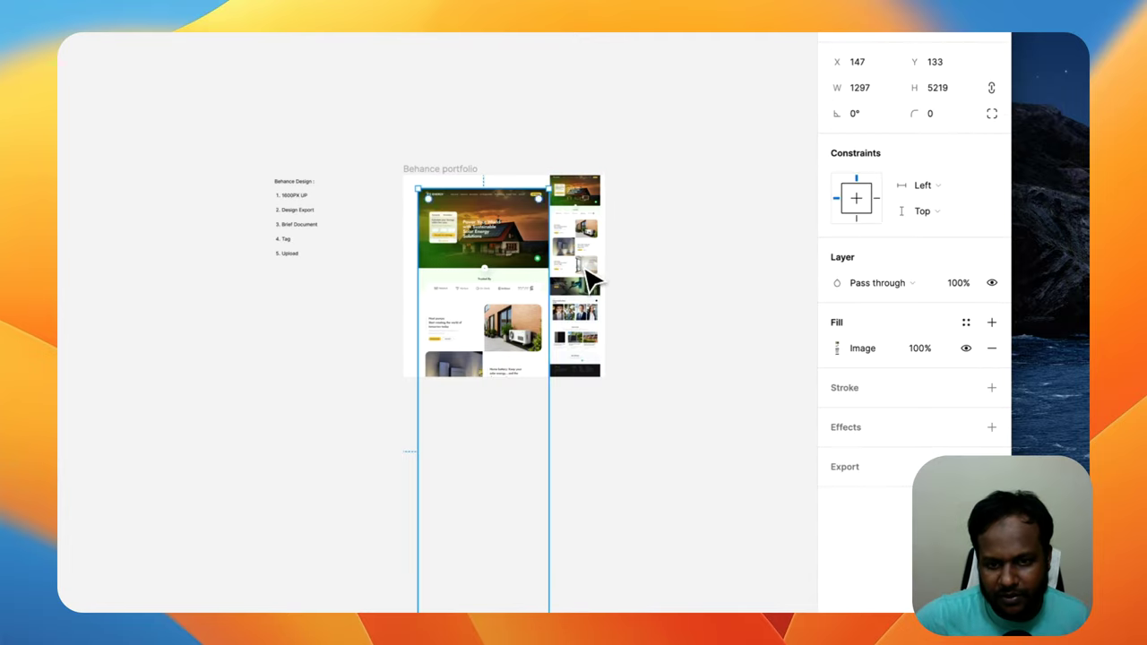
pyautogui.keyDown('shift'); pyautogui.click(587, 280); pyautogui.keyUp('shift')
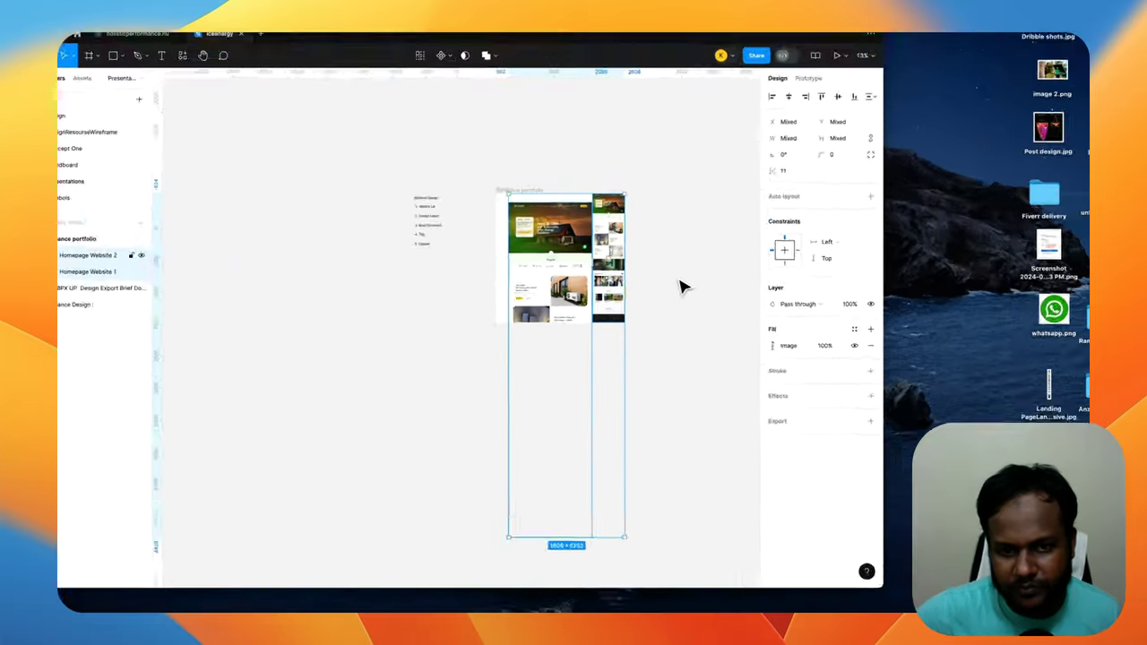
pyautogui.click(679, 274)
pyautogui.press('Tab')
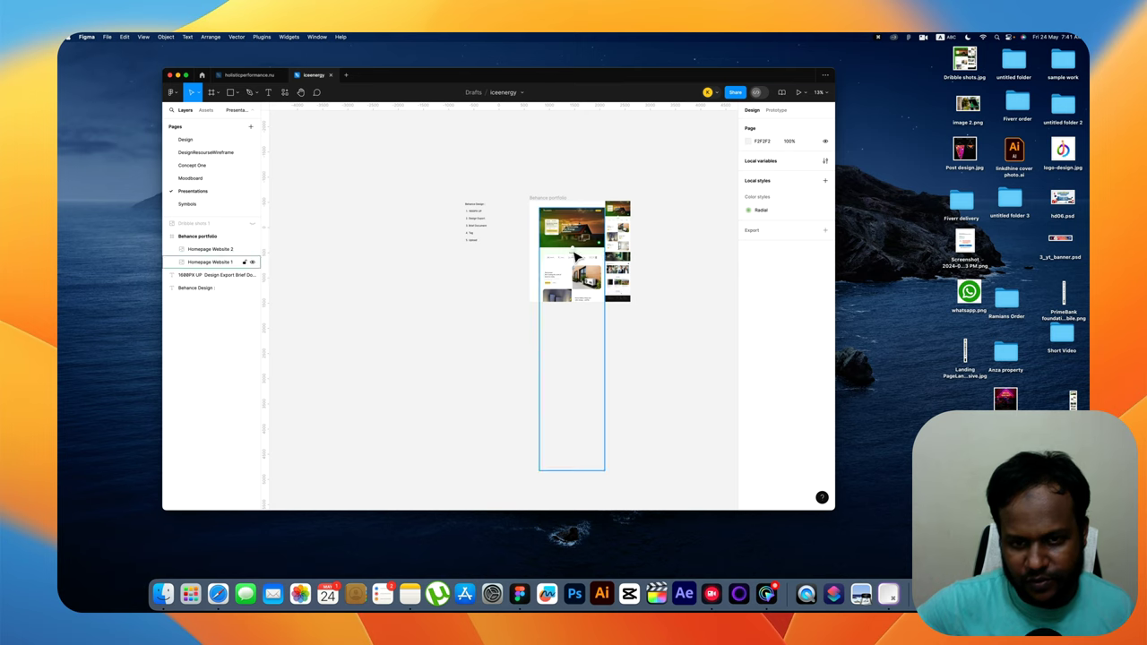
pyautogui.press('Right')
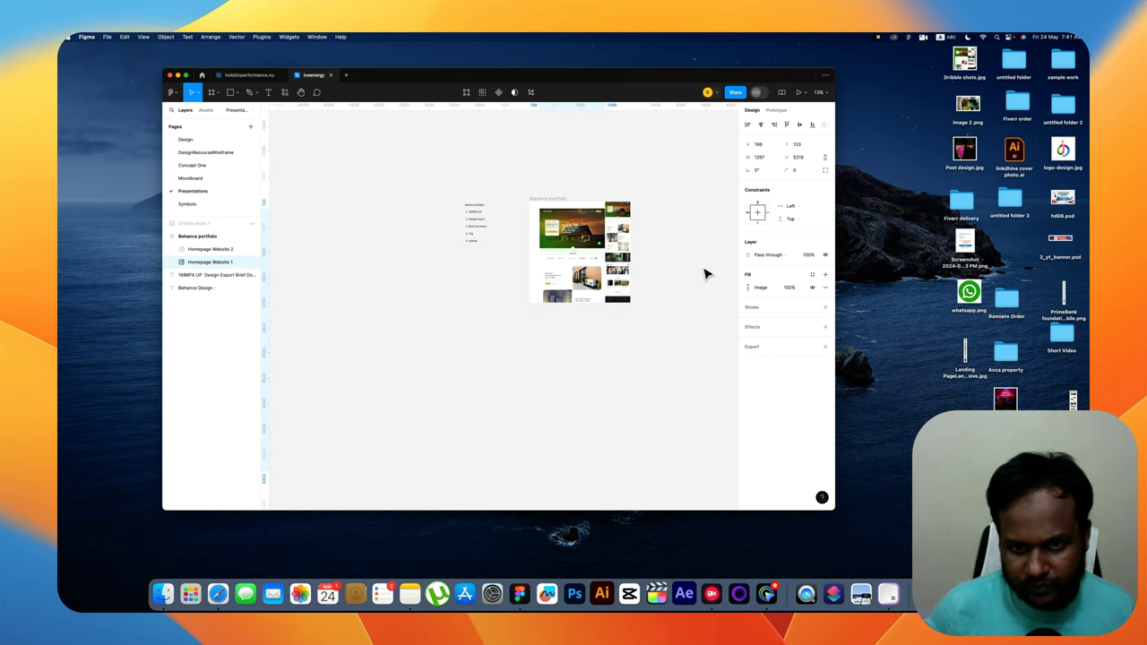
pyautogui.press('Escape')
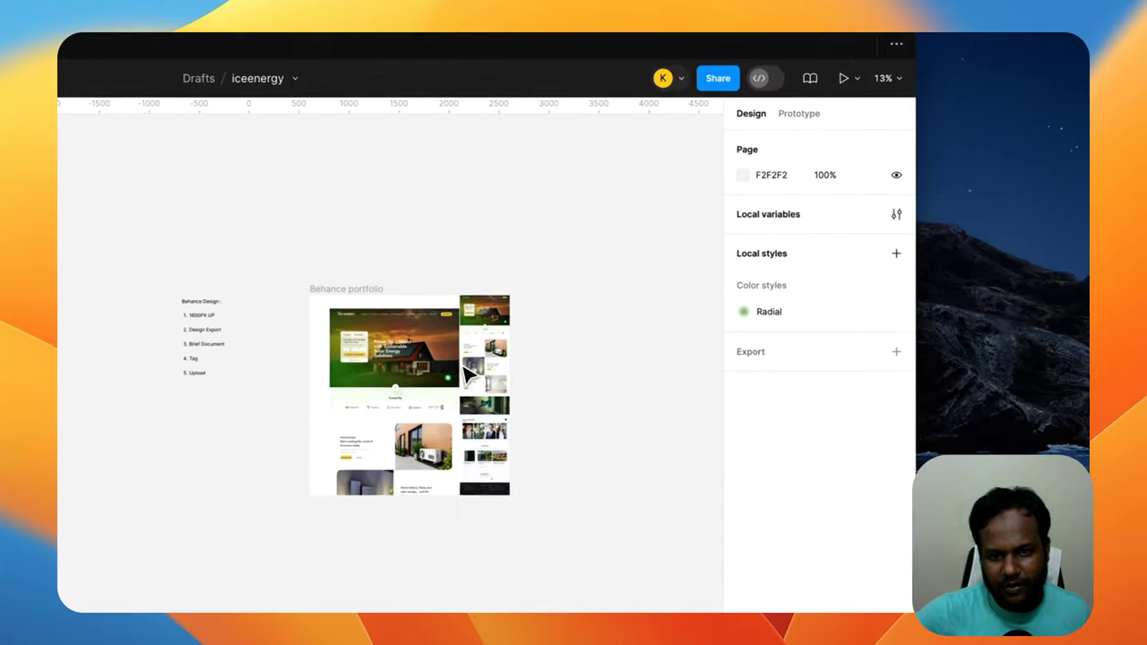
# Change the Behance portfolio frame's fill to bright green 2CC400, sampling green from the screenshot
pyautogui.click(341, 291)
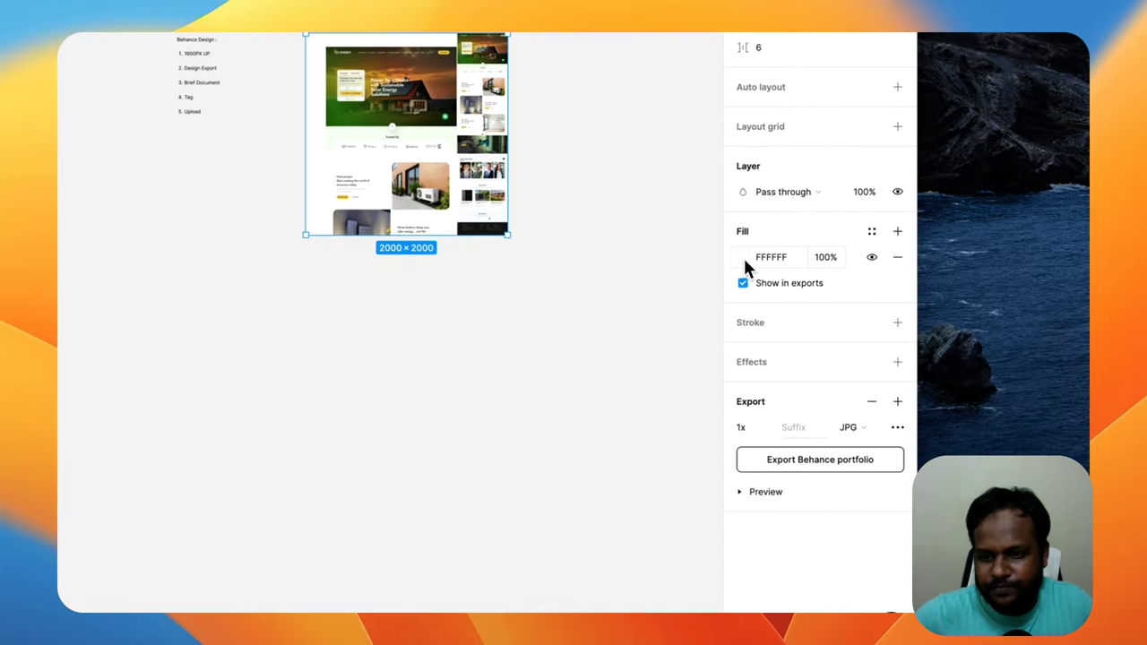
pyautogui.click(743, 257)
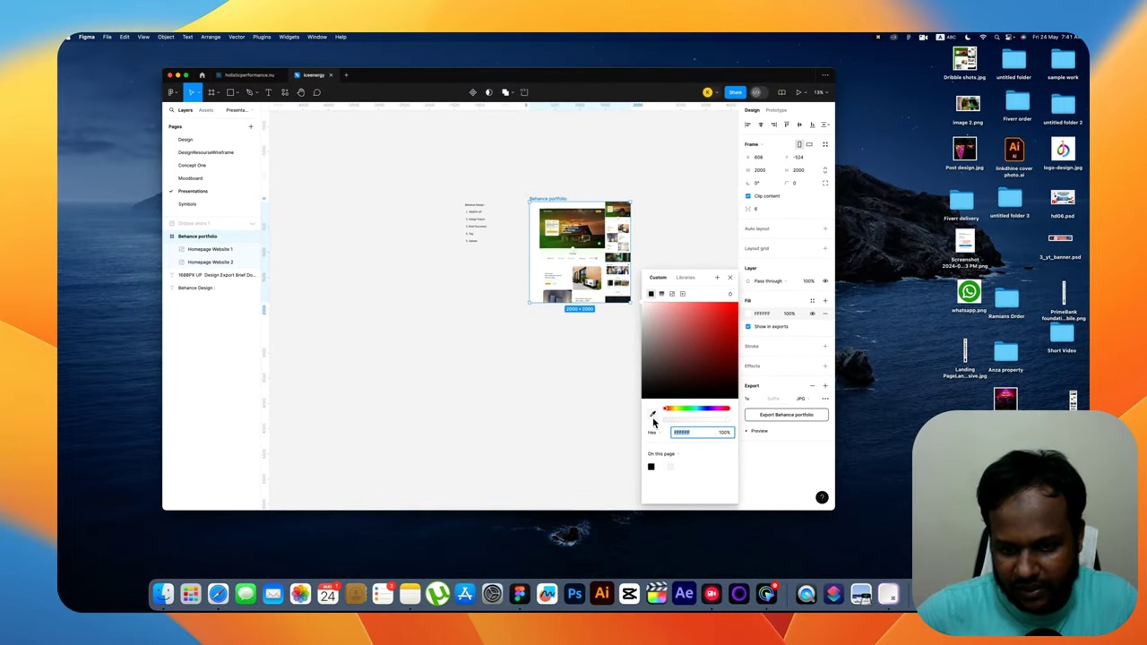
pyautogui.click(652, 415)
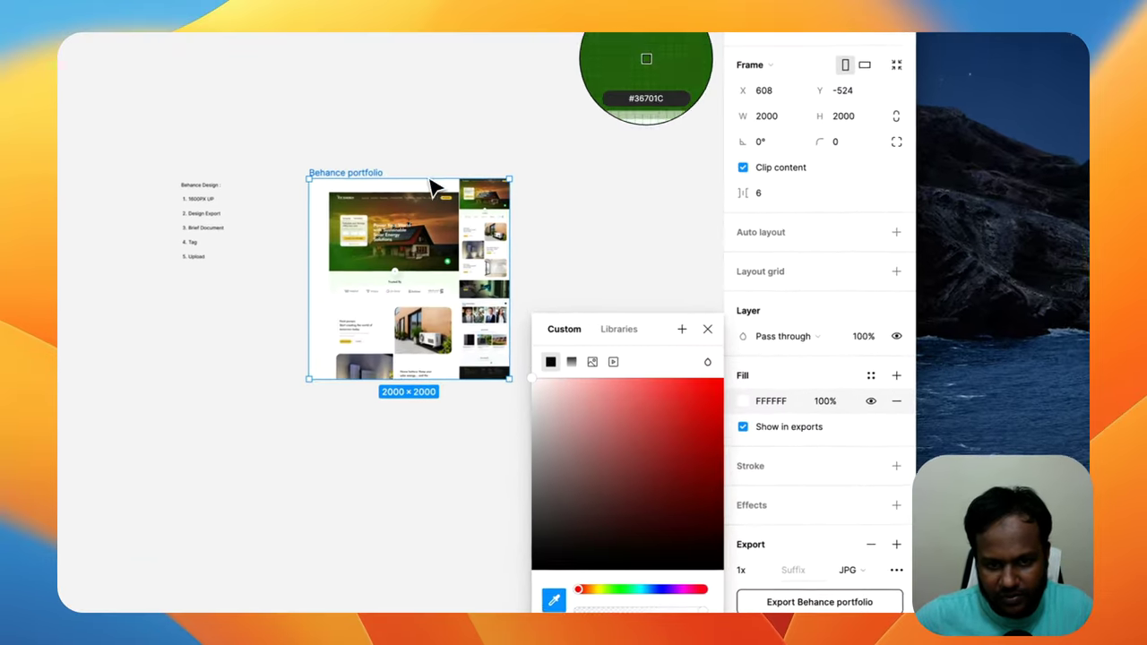
pyautogui.click(618, 212)
pyautogui.moveTo(715, 342); pyautogui.dragTo(724, 349)
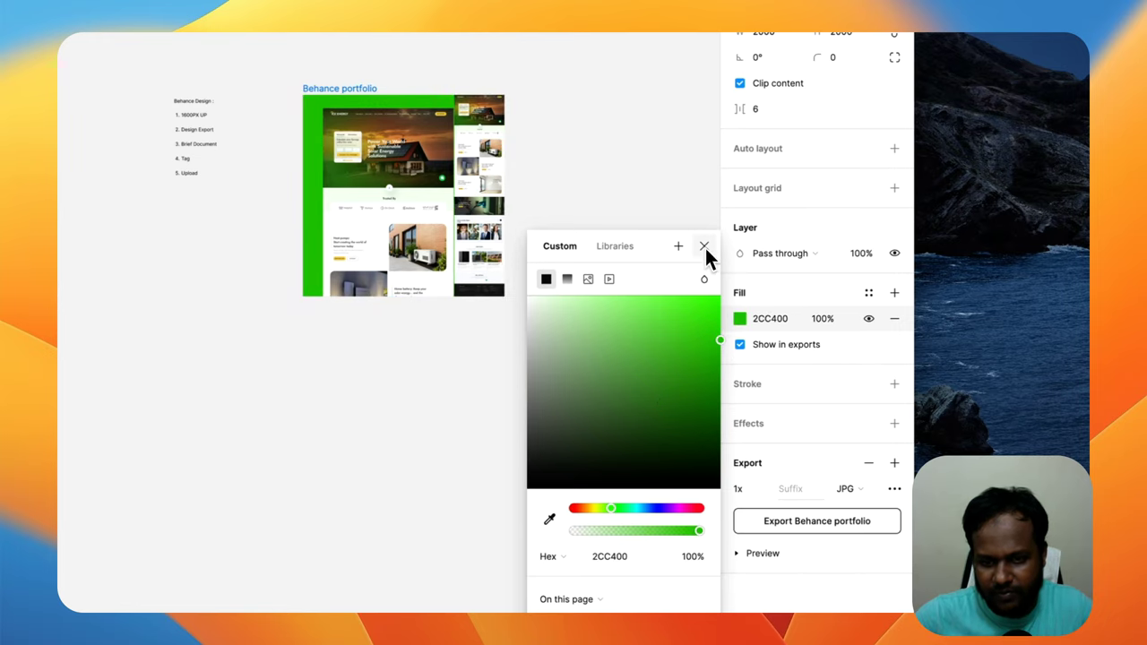
pyautogui.click(656, 227)
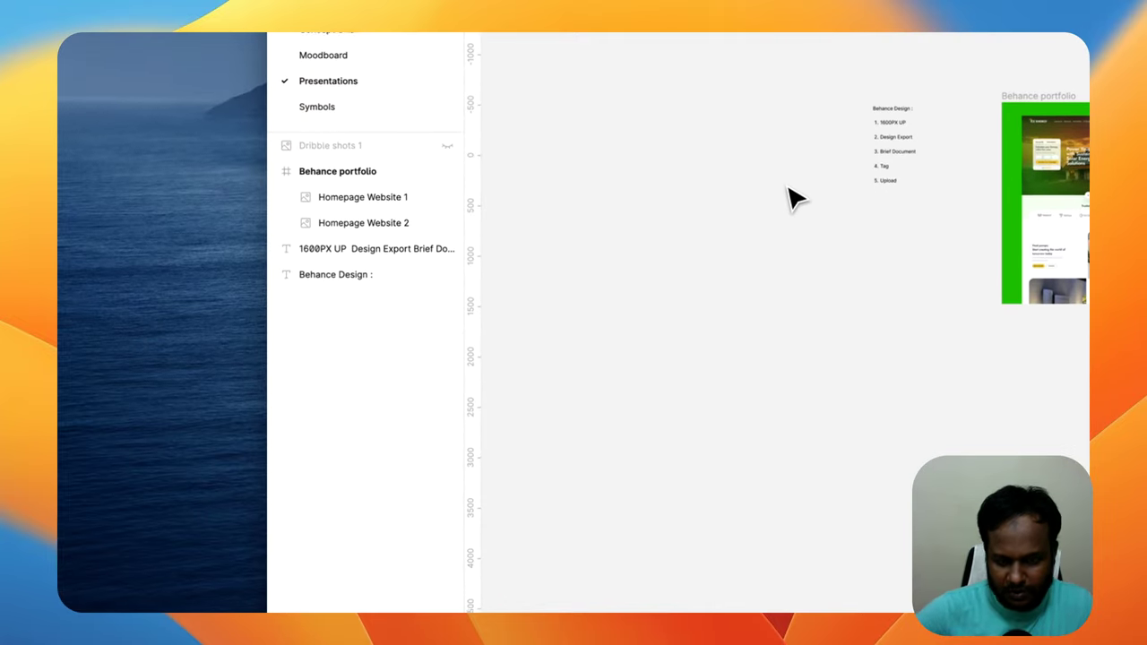
# Preview the frame's 1x JPG export, then minimize Figma to reveal Behance's Create Project page
pyautogui.scroll(3, 789, 192)
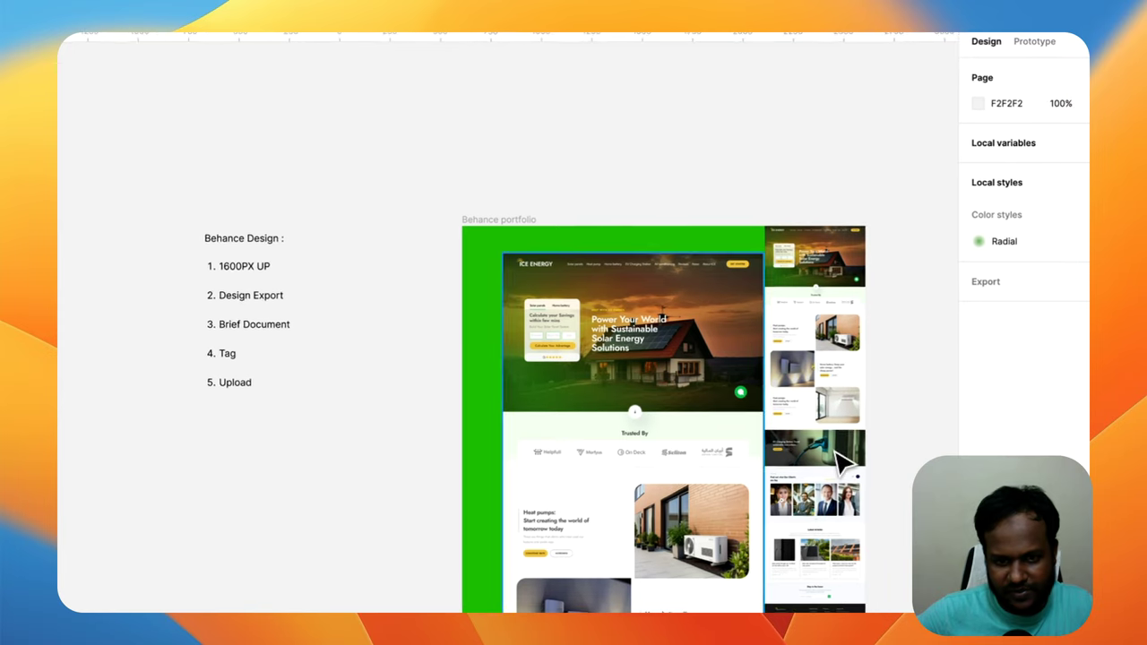
pyautogui.hscroll(2, 421, 190)
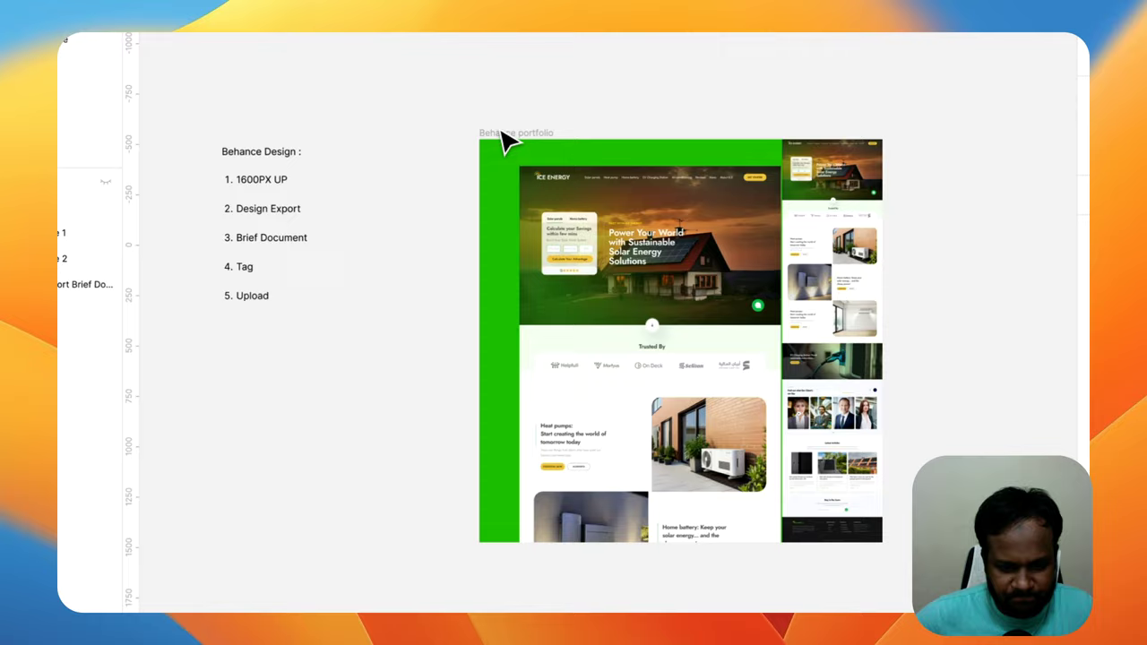
pyautogui.click(502, 134)
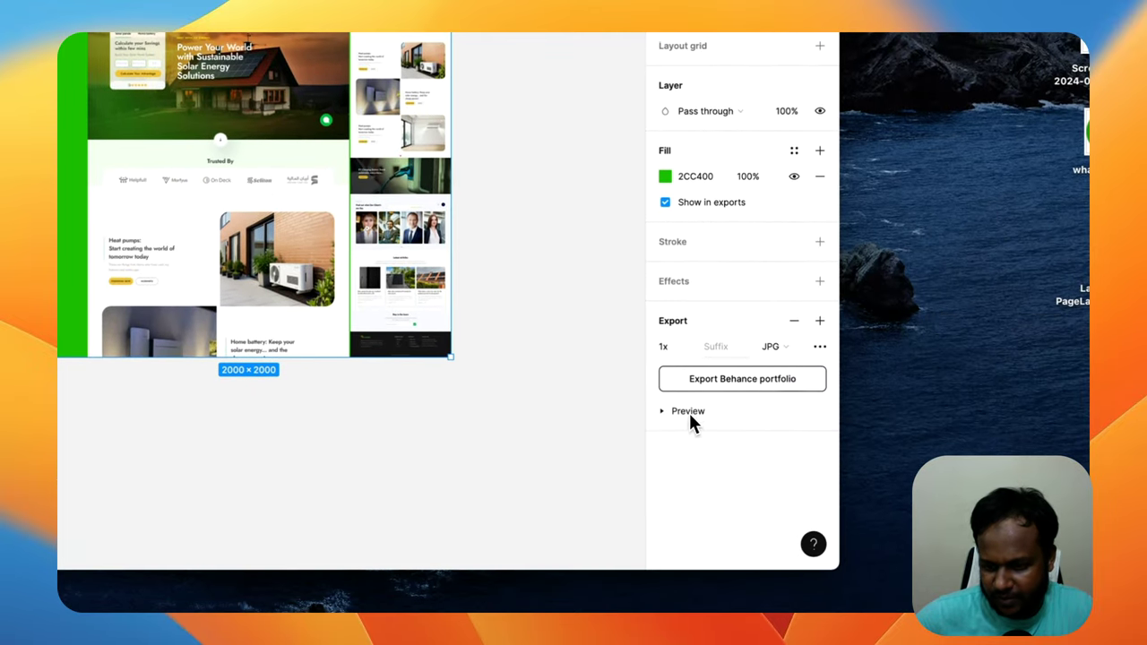
pyautogui.click(690, 410)
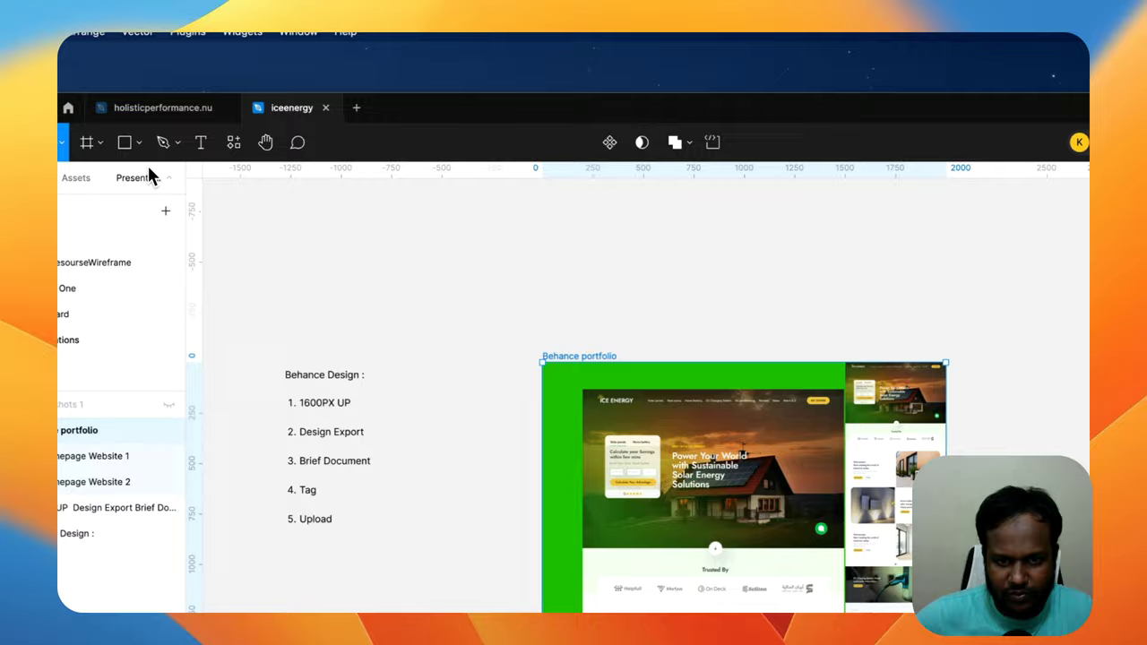
pyautogui.press('Escape')
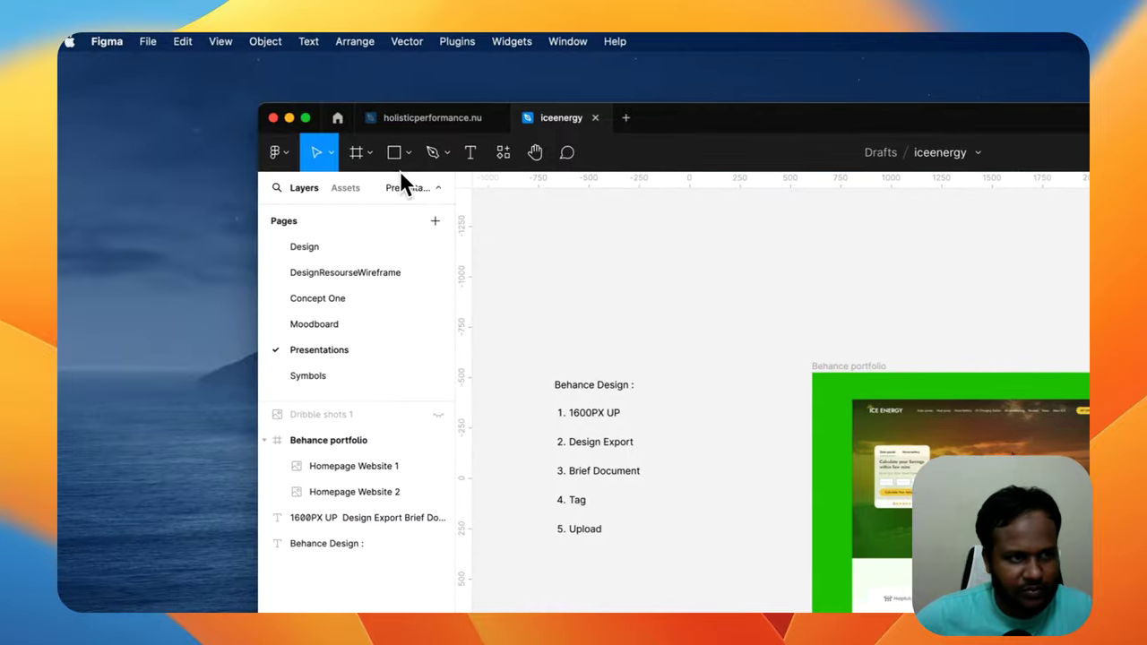
pyautogui.click(298, 117)
# Drop Dribble shots.jpg from the desktop into the empty Behance project as its first image
pyautogui.click(316, 573)
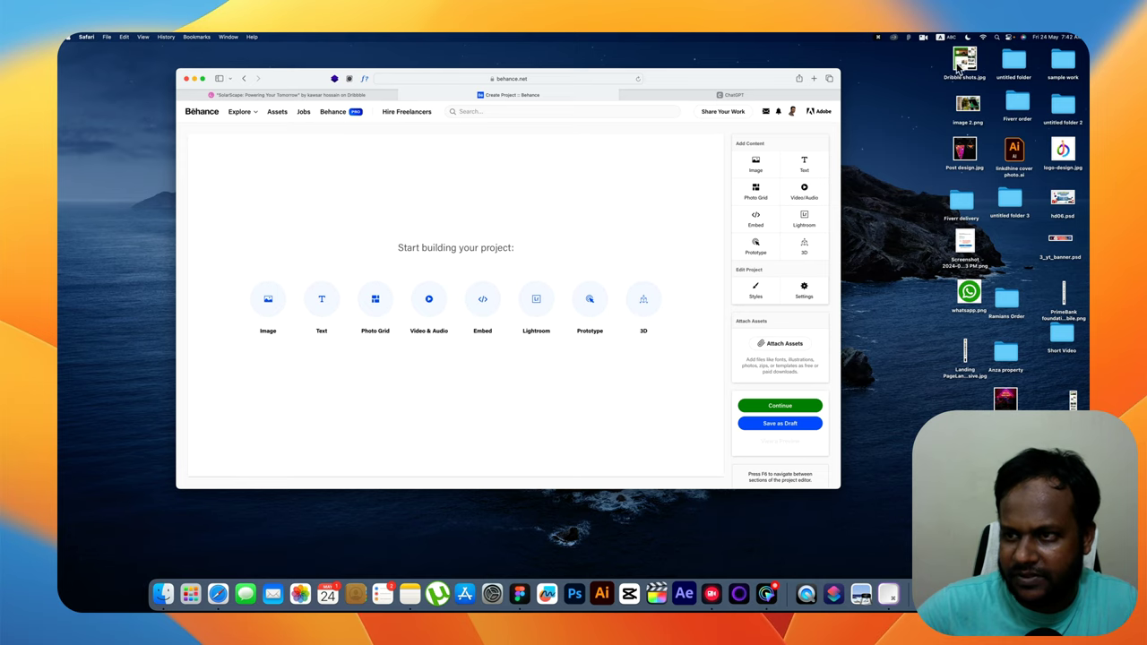
pyautogui.moveTo(964, 63); pyautogui.dragTo(453, 222)
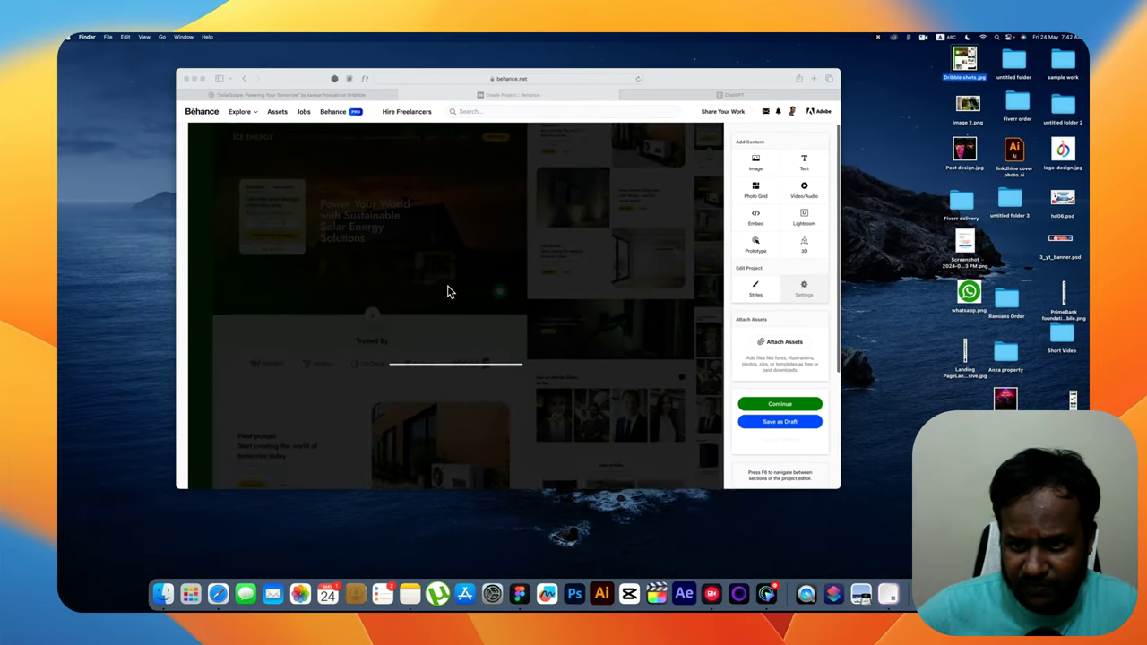
pyautogui.scroll(-5, 450, 291)
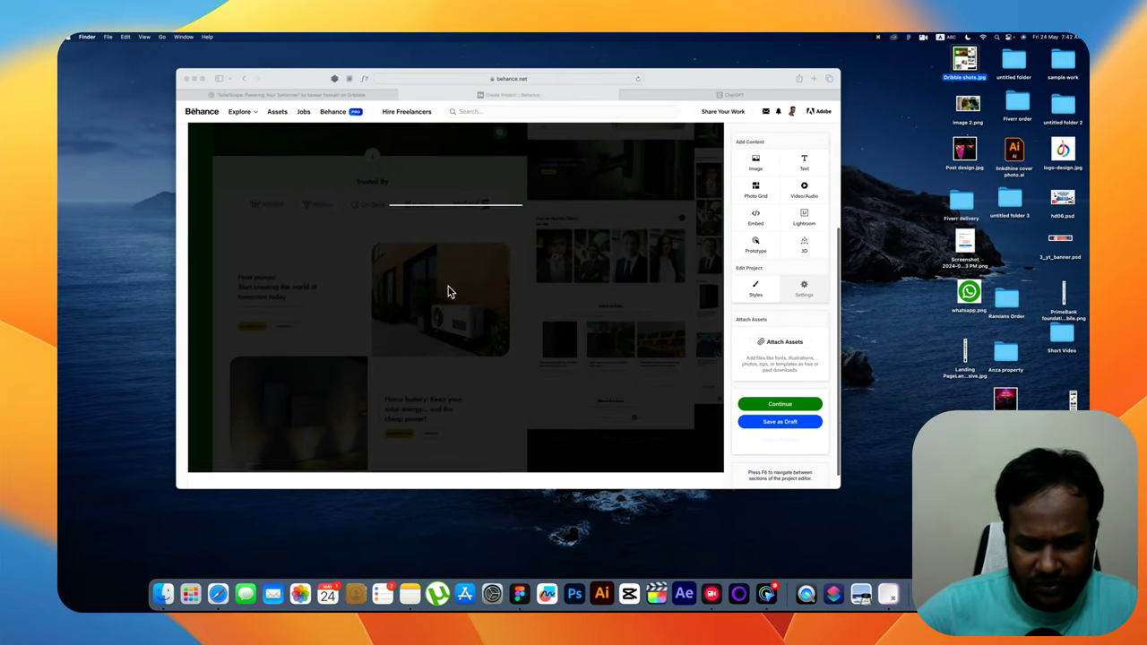
pyautogui.scroll(3, 450, 265)
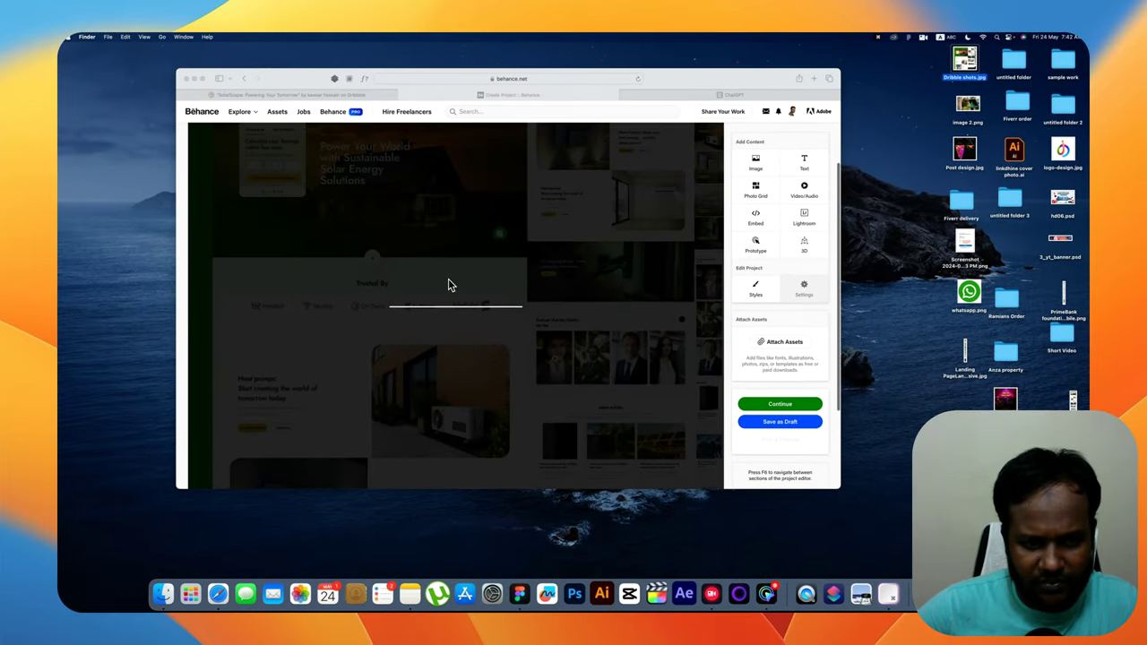
pyautogui.scroll(-3, 450, 285)
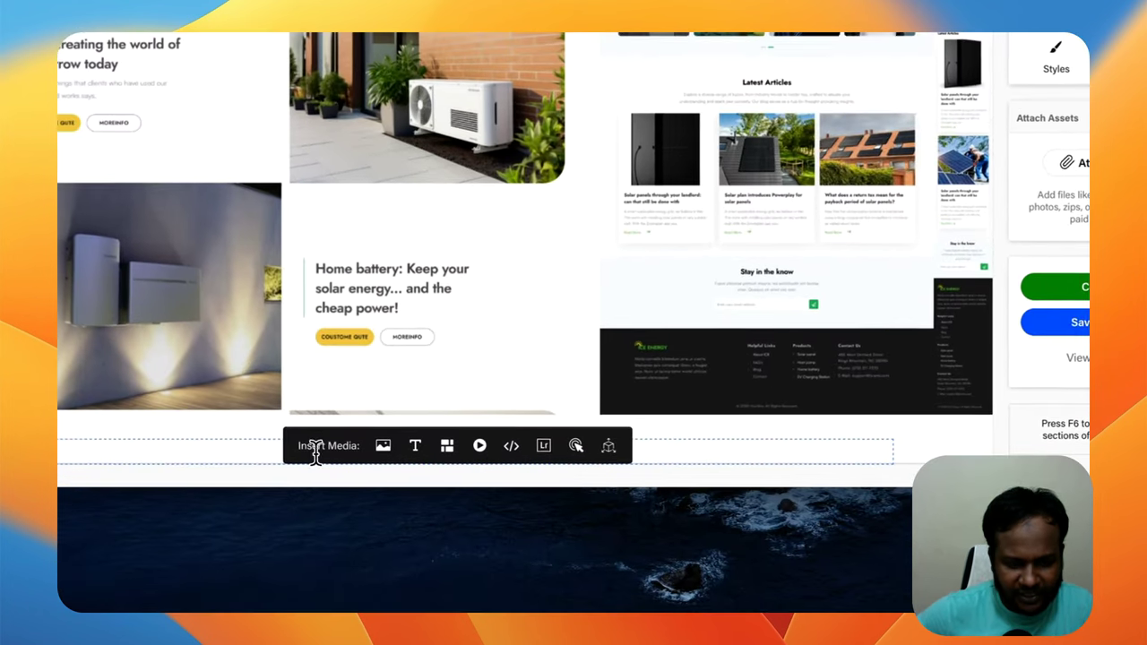
# Upload Homepage Website.png below the first image in the project
pyautogui.moveTo(403, 457)
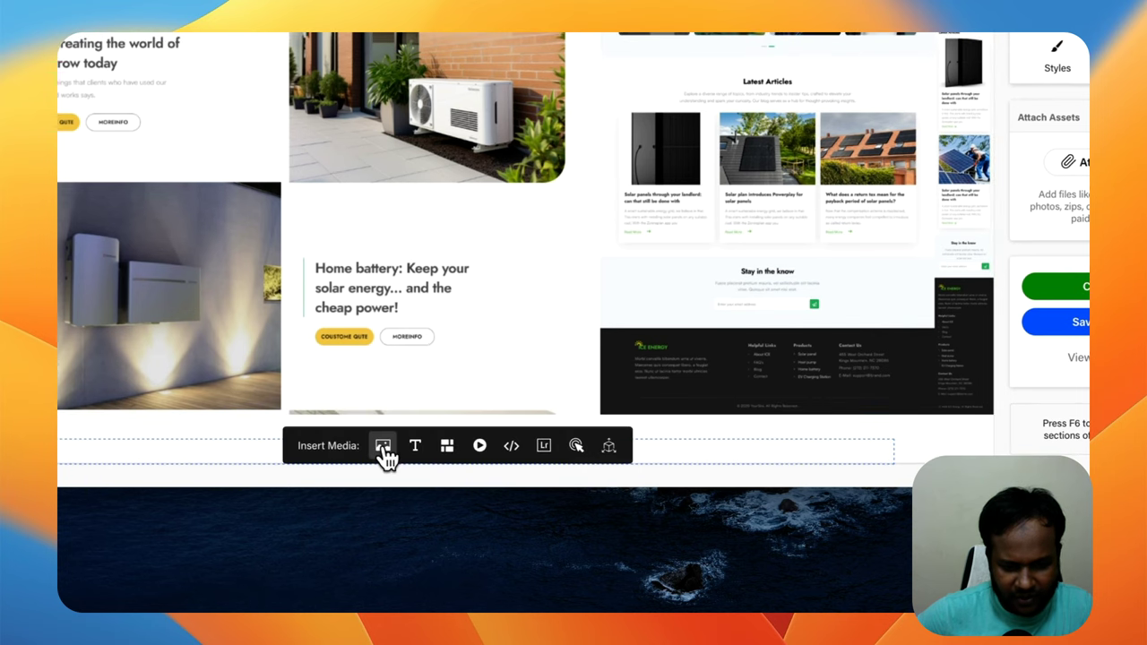
pyautogui.click(383, 451)
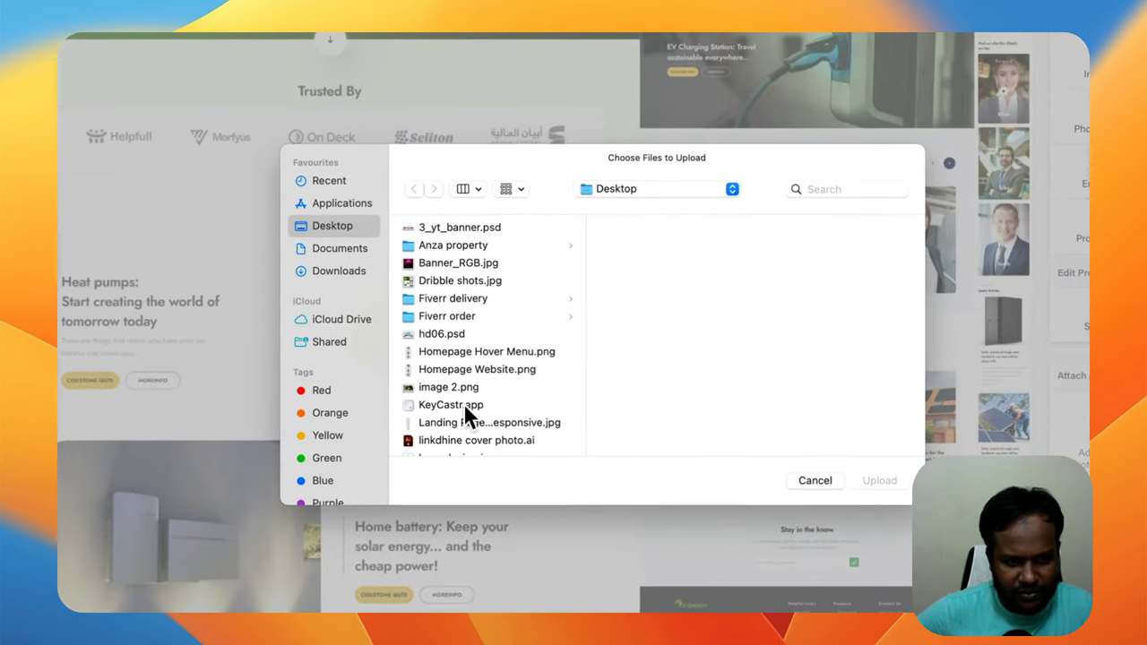
pyautogui.scroll(-1, 430, 292)
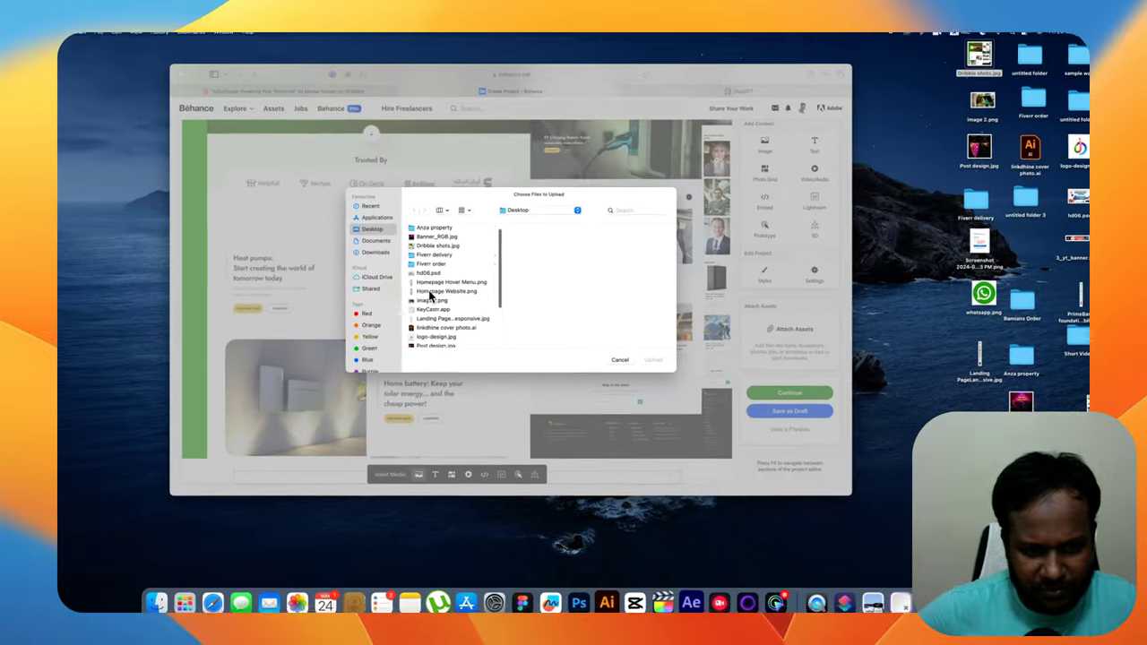
pyautogui.click(432, 280)
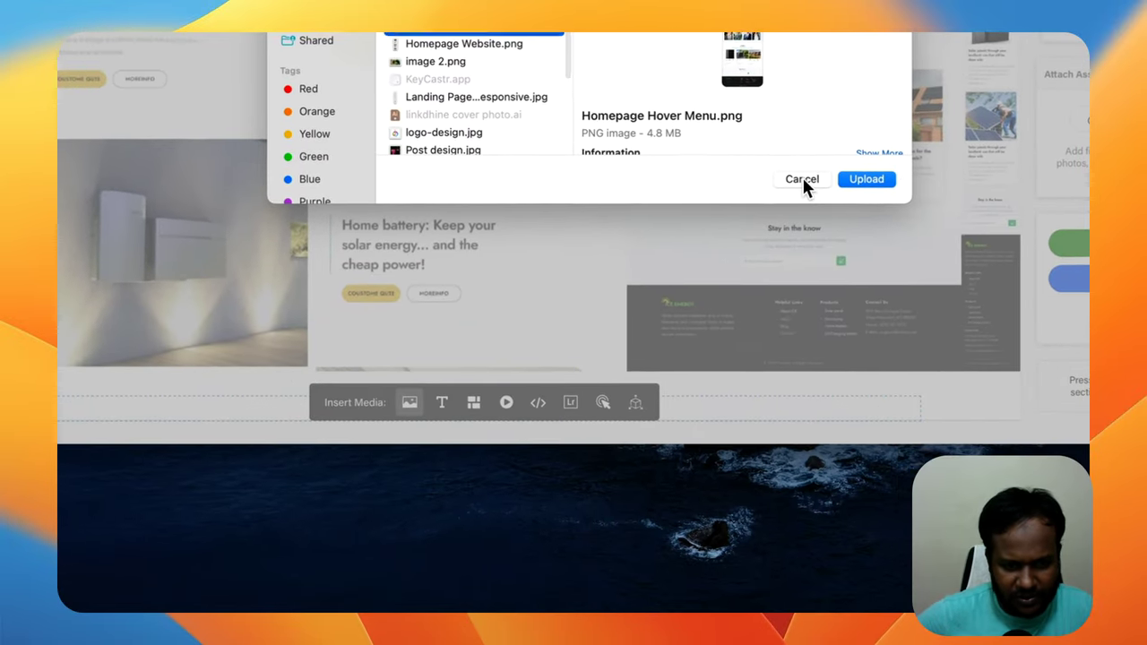
pyautogui.press('Down')
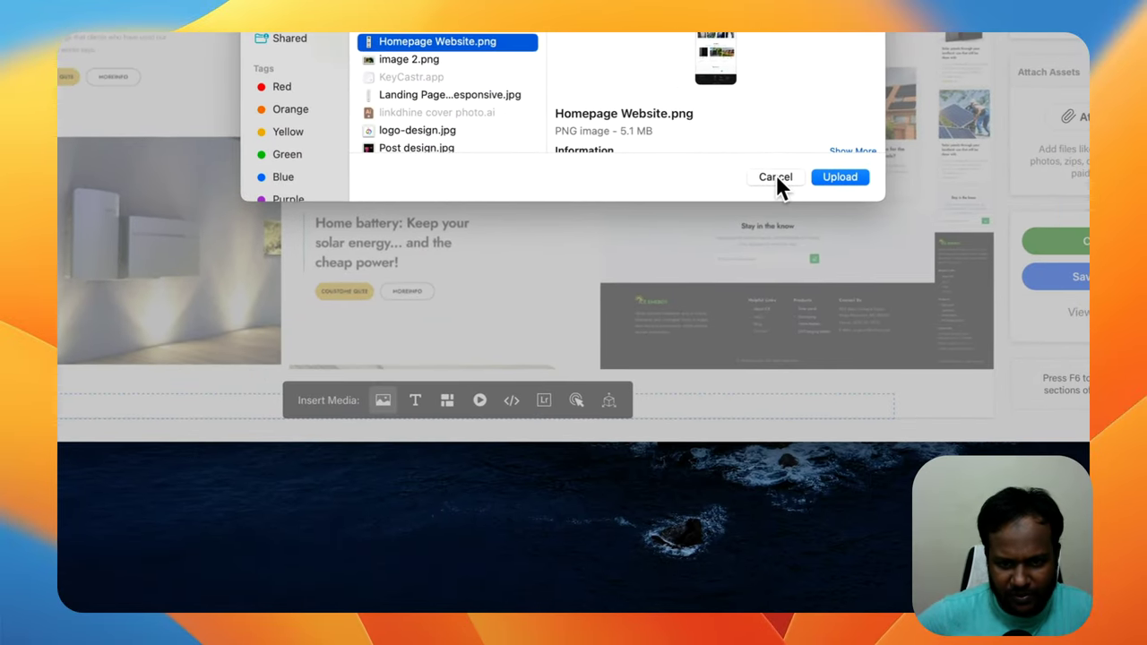
pyautogui.press('Return')
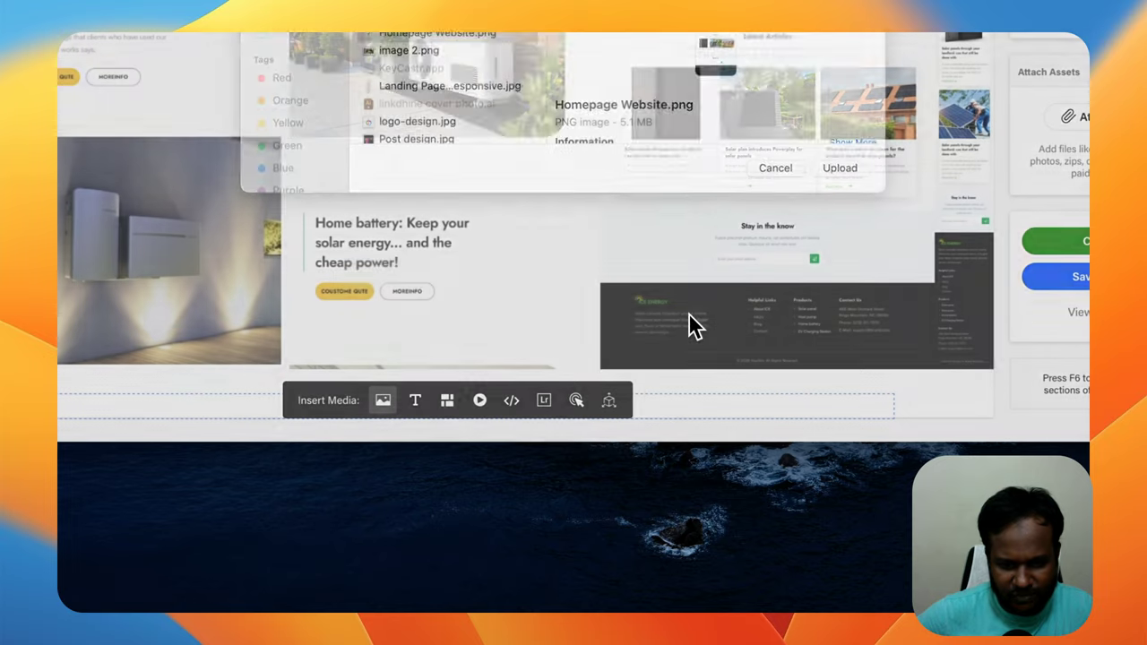
# Upload Homepage Hover Menu.png at the end of the project
pyautogui.scroll(-5, 560, 264)
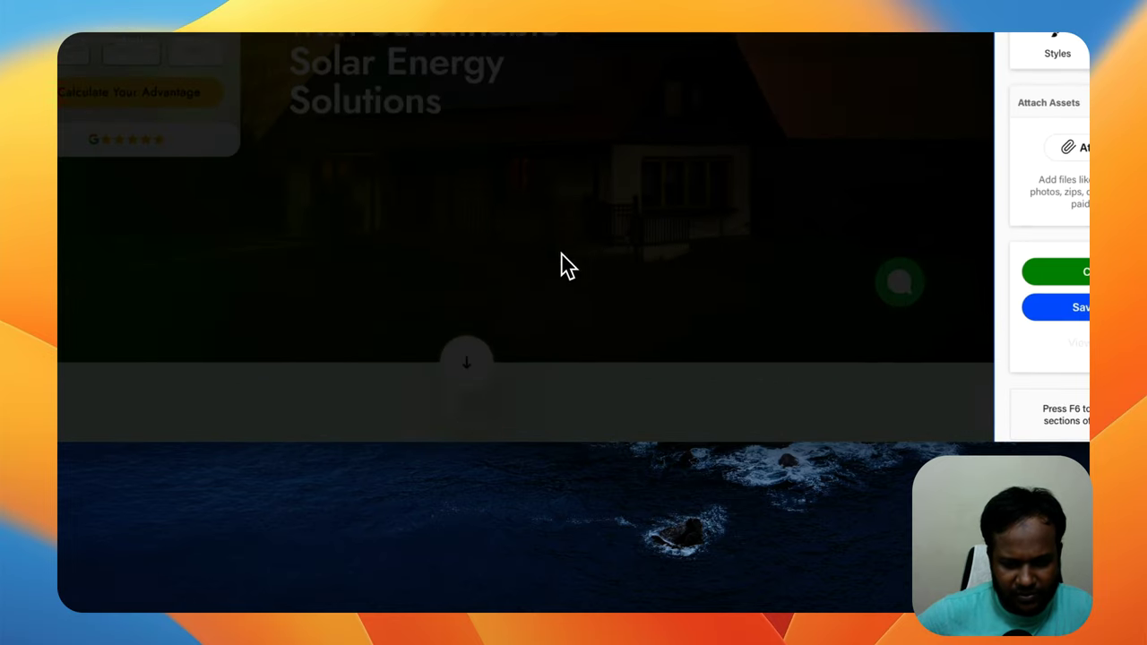
pyautogui.scroll(-5, 561, 263)
pyautogui.scroll(-5, 561, 265)
pyautogui.scroll(-5, 551, 277)
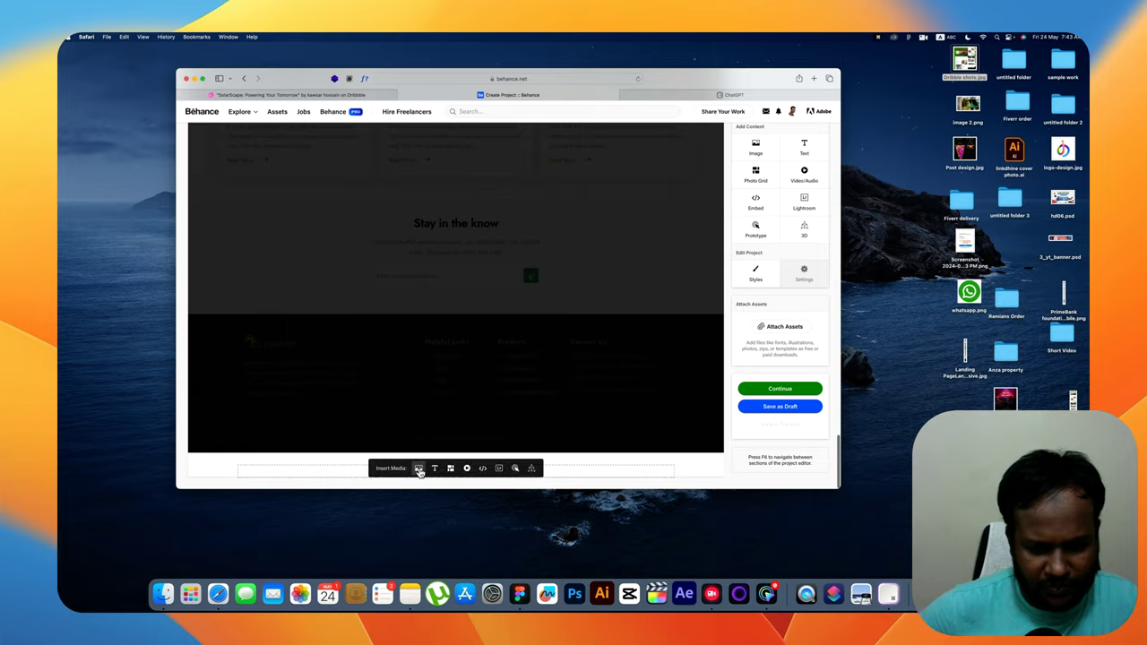
pyautogui.click(421, 469)
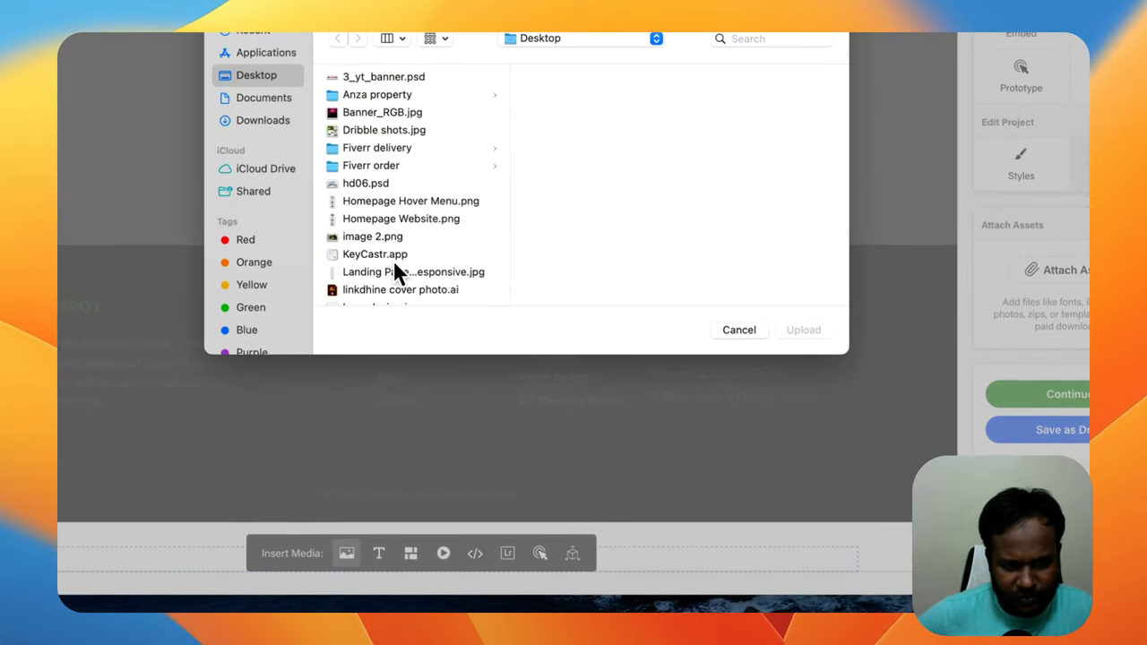
pyautogui.click(429, 201)
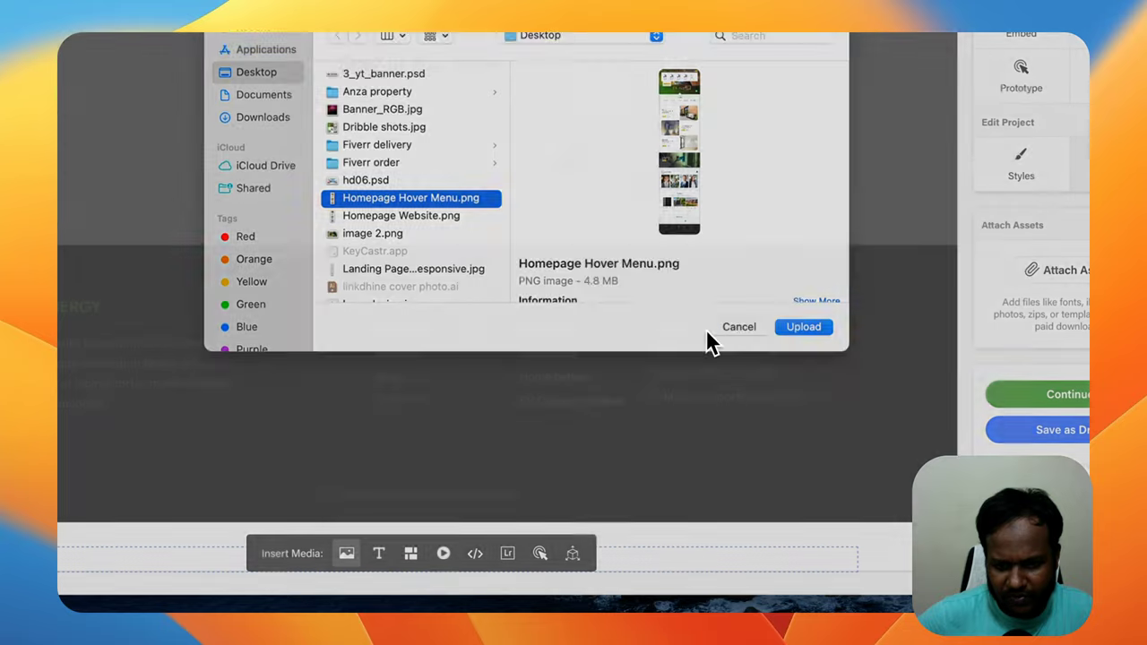
pyautogui.press('Return')
pyautogui.scroll(-5, 672, 358)
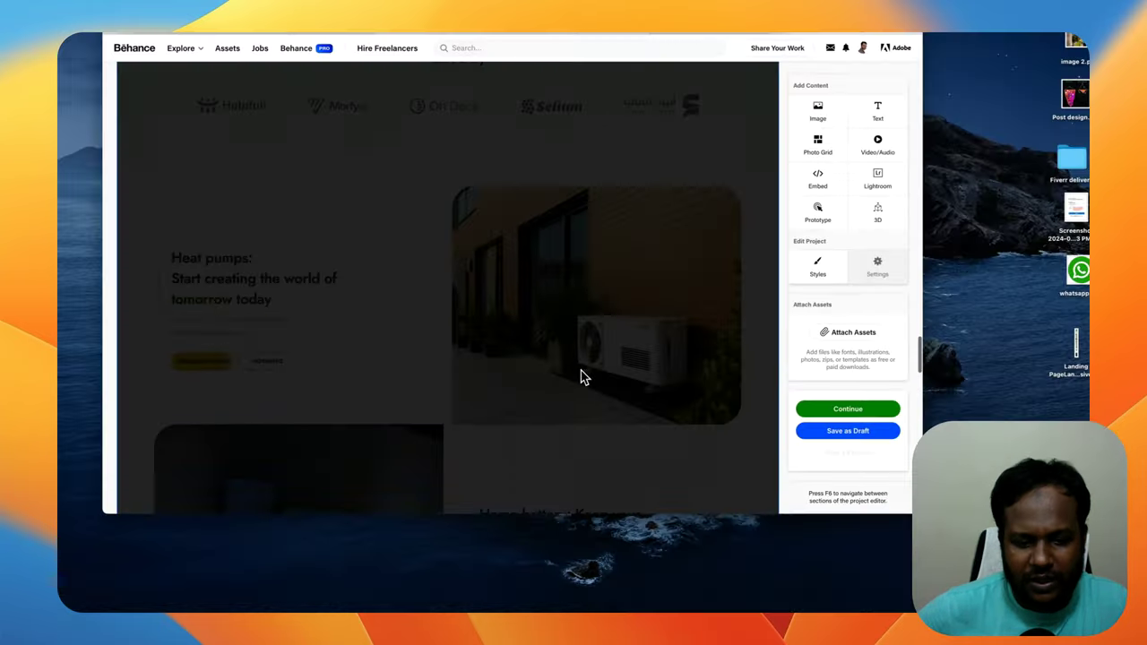
pyautogui.scroll(-10, 565, 377)
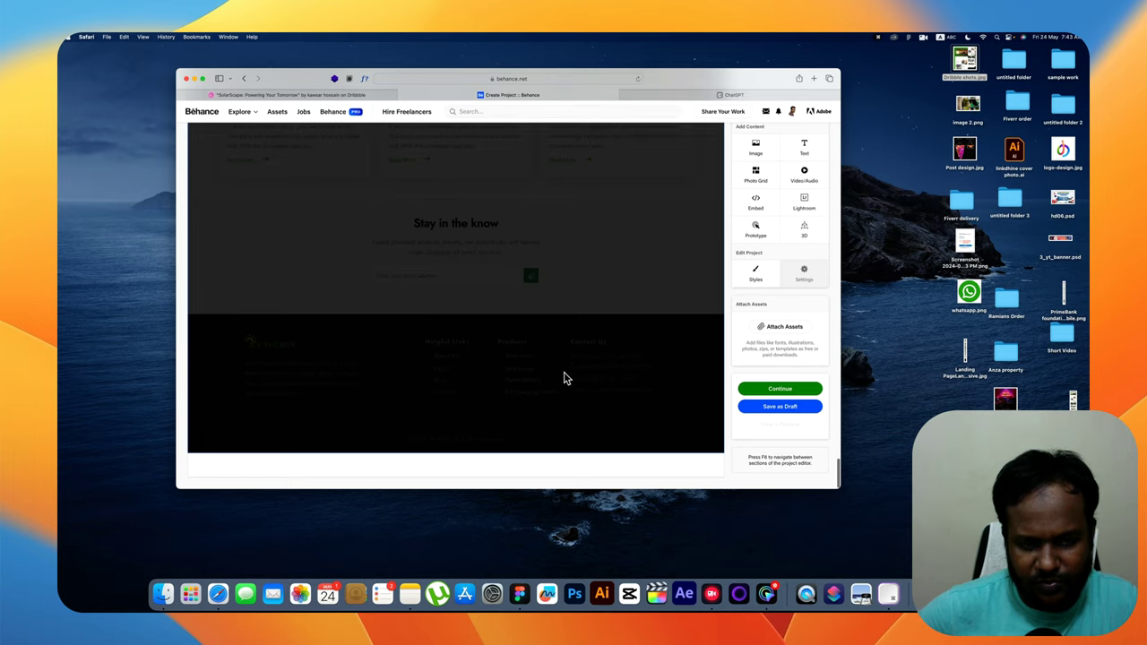
pyautogui.scroll(5, 564, 377)
pyautogui.scroll(5, 564, 377)
pyautogui.scroll(5, 565, 377)
pyautogui.scroll(1, 564, 379)
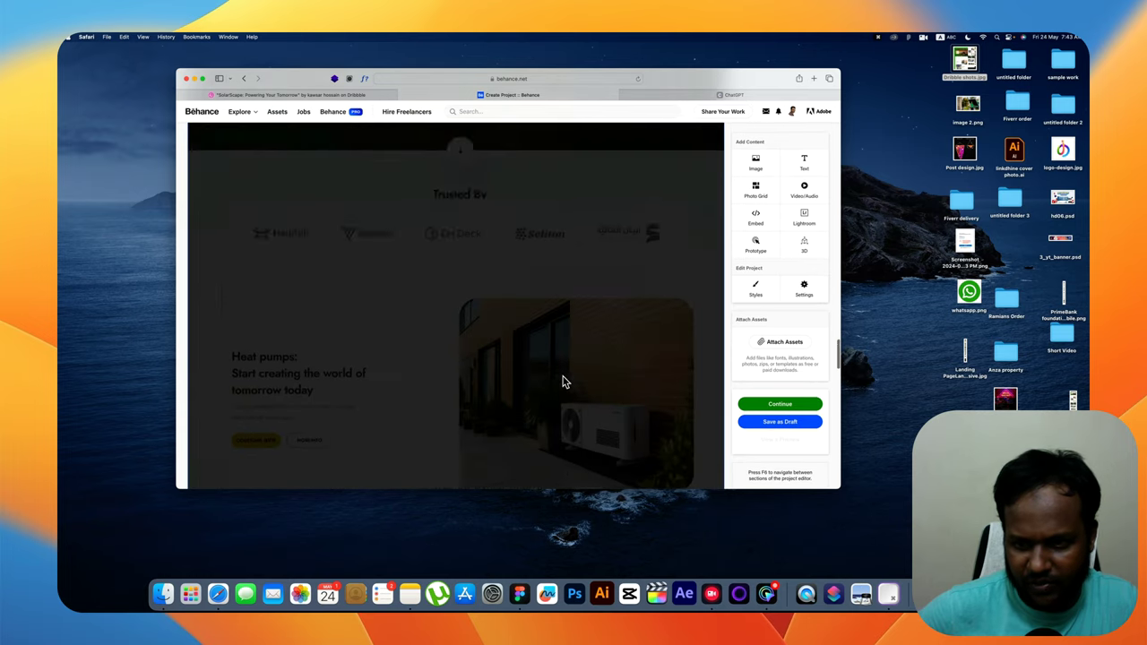
pyautogui.scroll(5, 564, 379)
pyautogui.scroll(5, 563, 379)
pyautogui.scroll(2, 710, 260)
pyautogui.scroll(2, 710, 261)
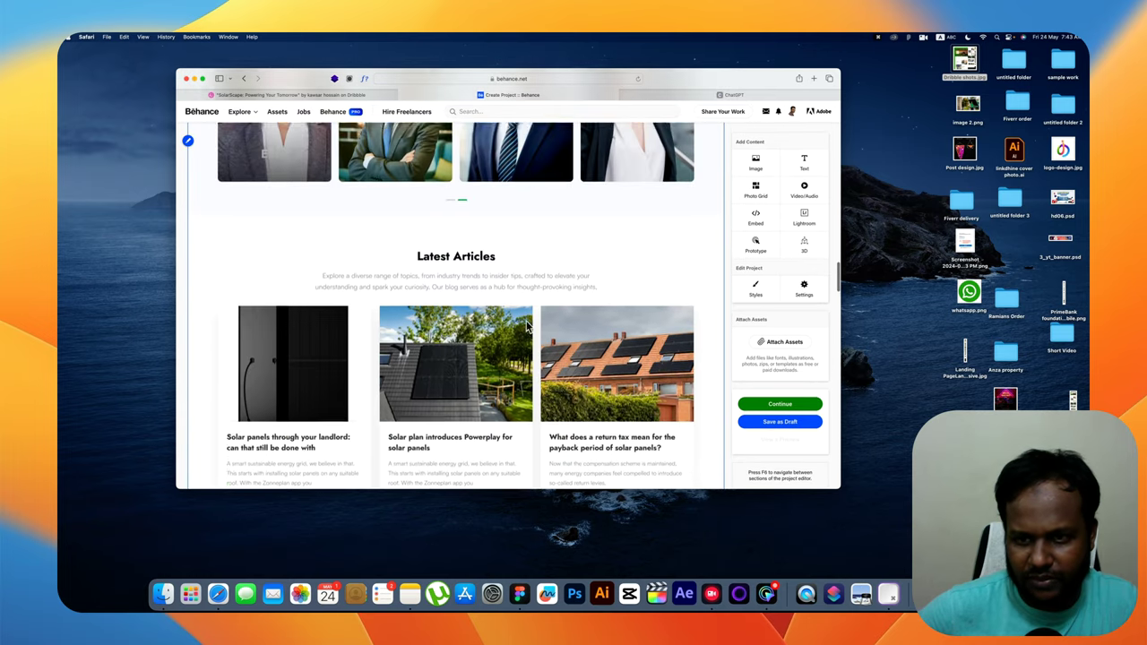
pyautogui.scroll(2, 722, 233)
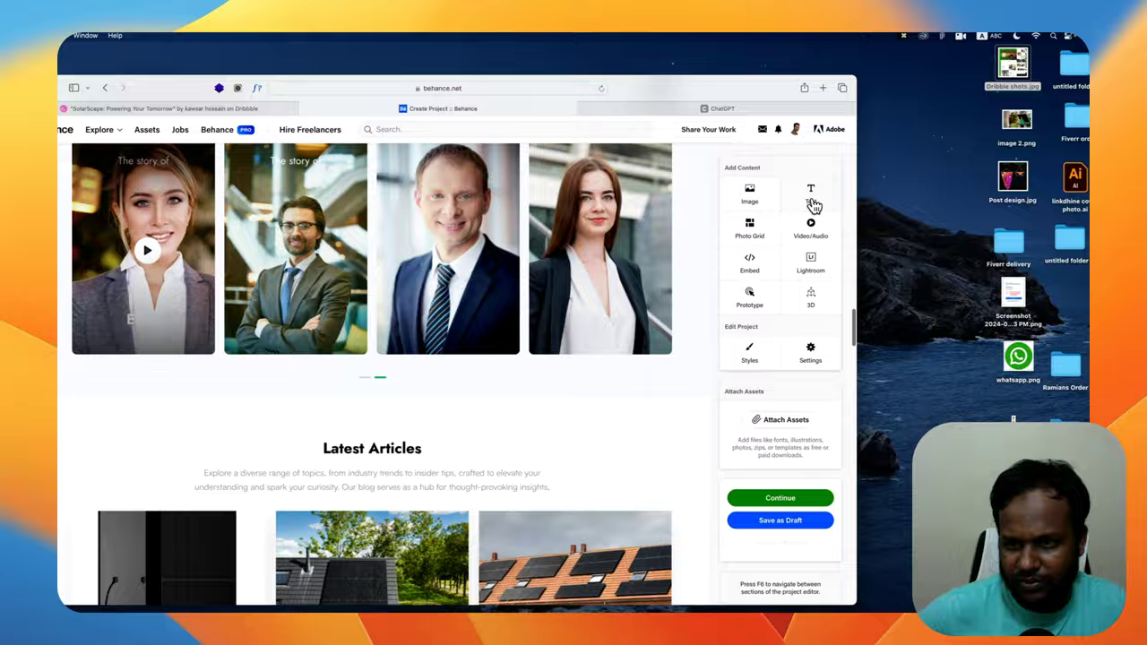
# Add an empty text block and copy the SolarScape note's opening promo sentences from Notes
pyautogui.click(806, 168)
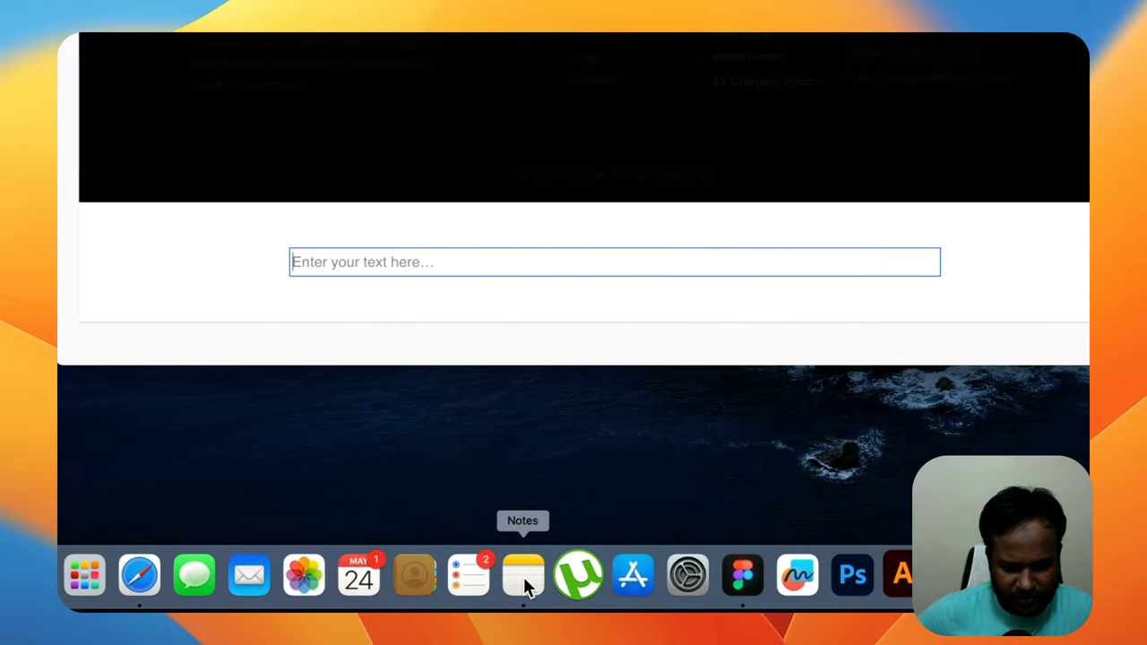
pyautogui.click(542, 576)
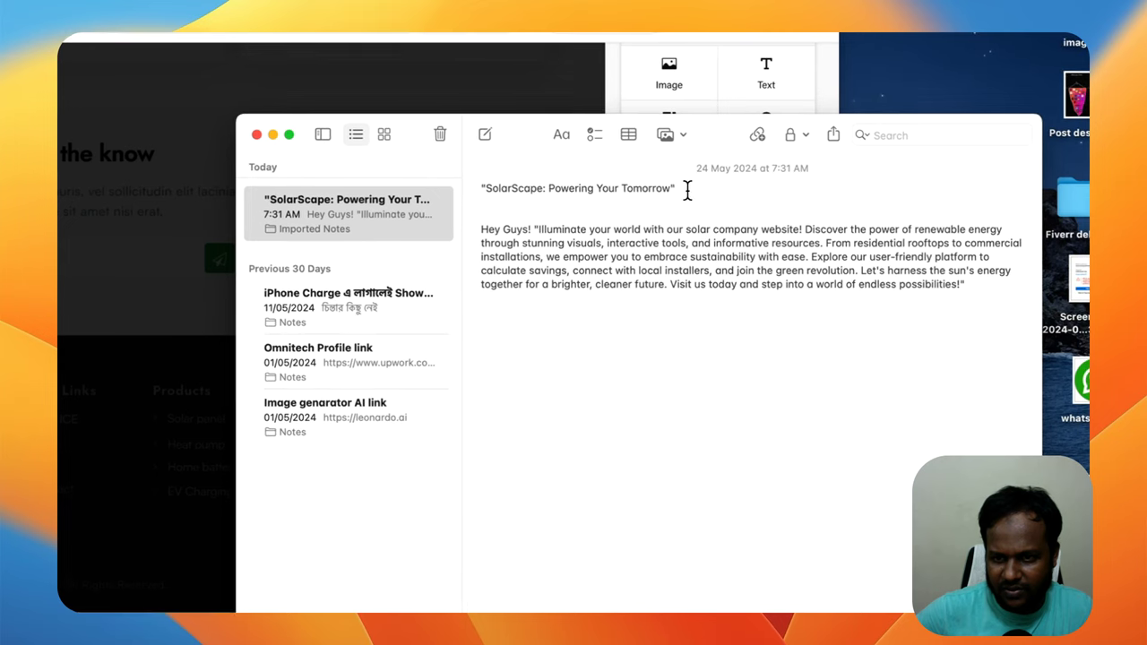
pyautogui.moveTo(686, 189); pyautogui.dragTo(477, 177)
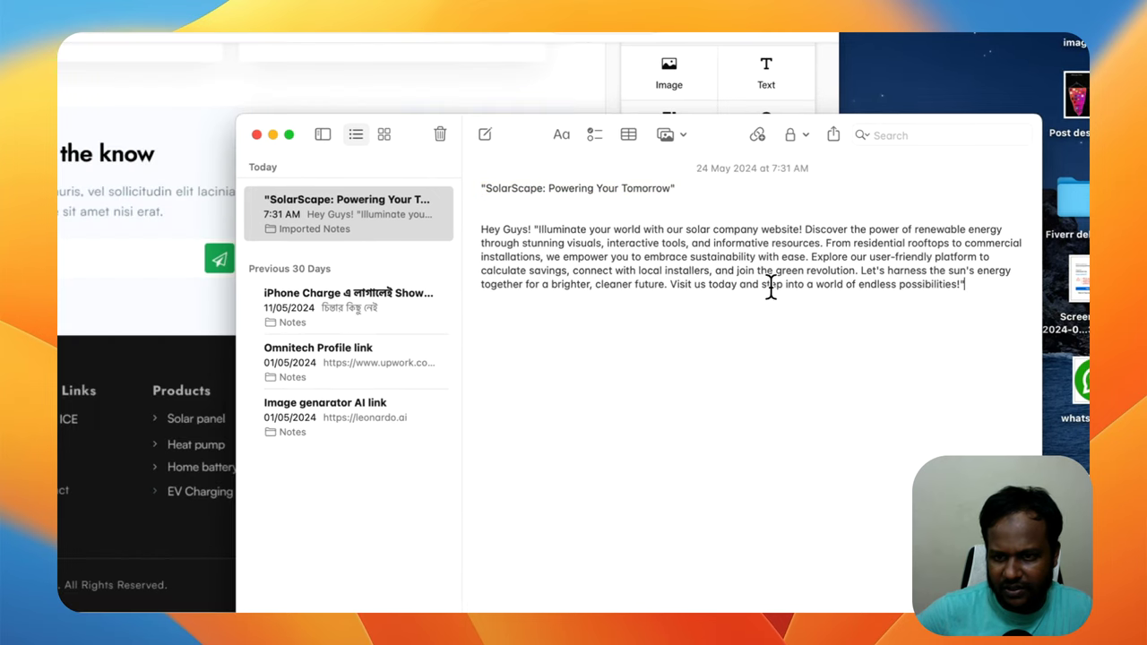
pyautogui.moveTo(966, 285); pyautogui.dragTo(480, 231)
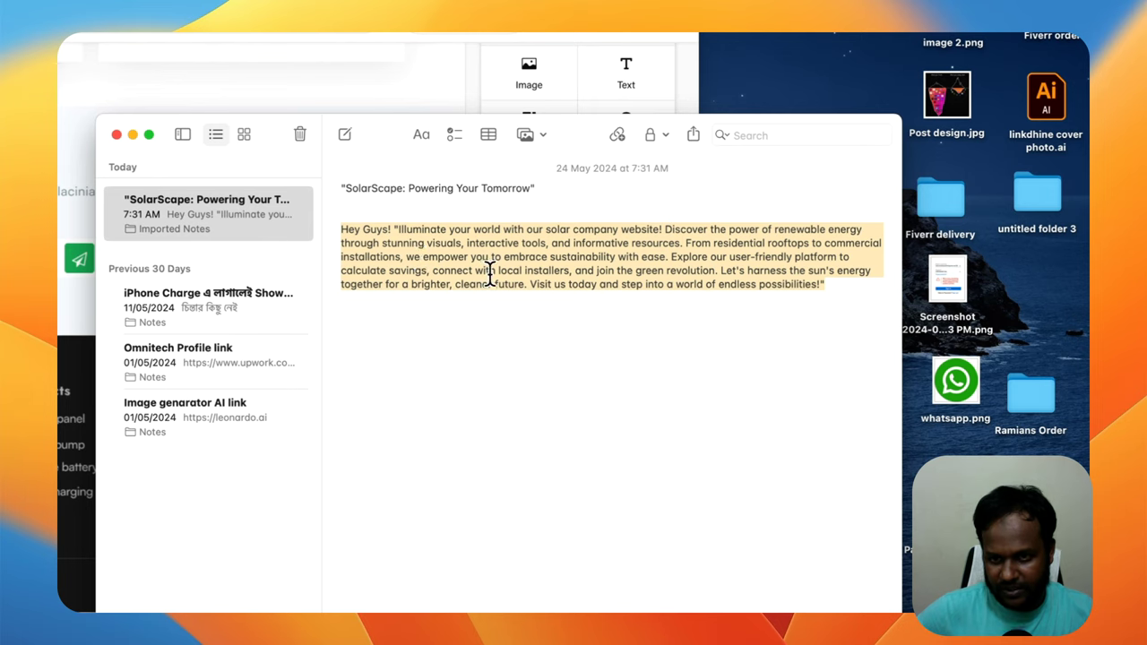
pyautogui.press('Right')
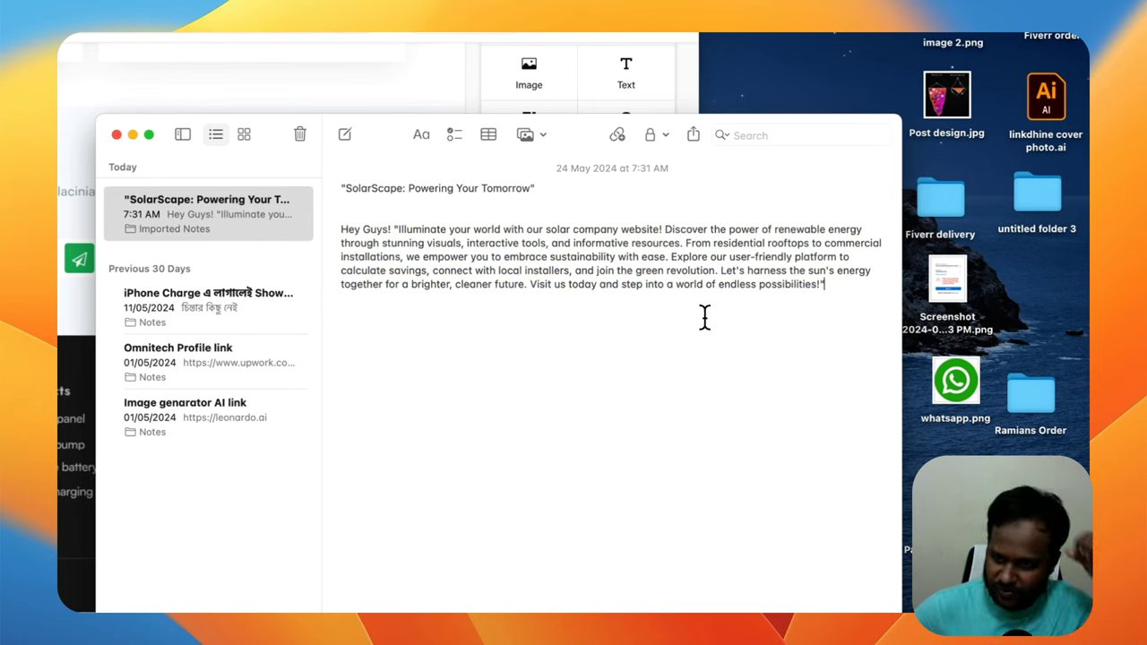
pyautogui.moveTo(341, 230); pyautogui.dragTo(409, 241)
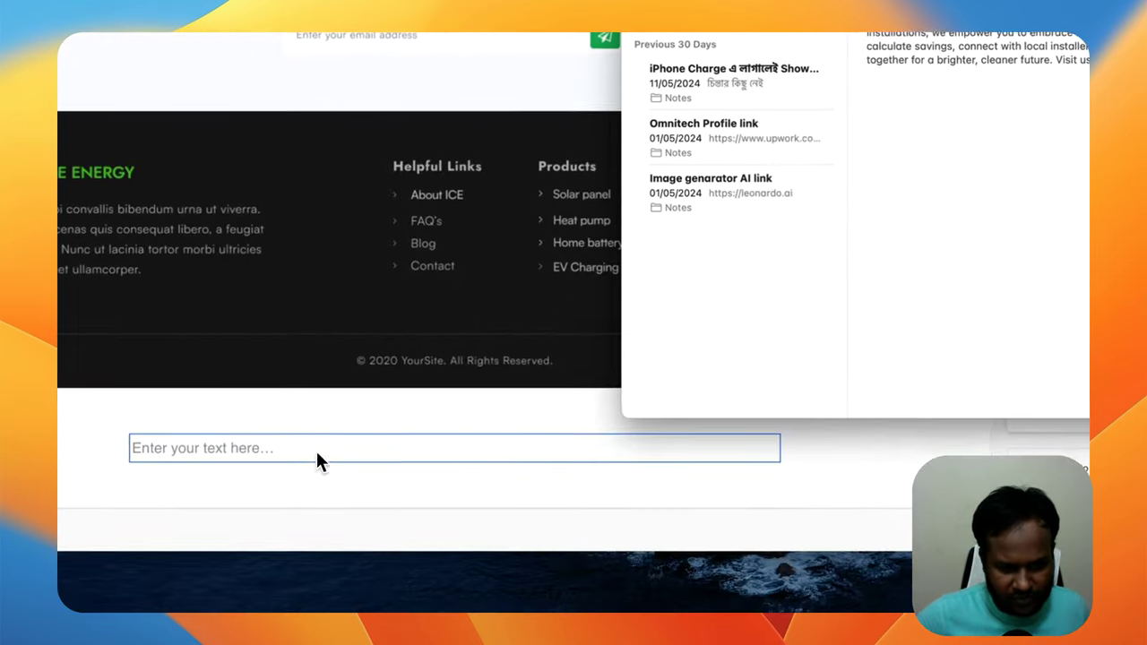
pyautogui.click(323, 453)
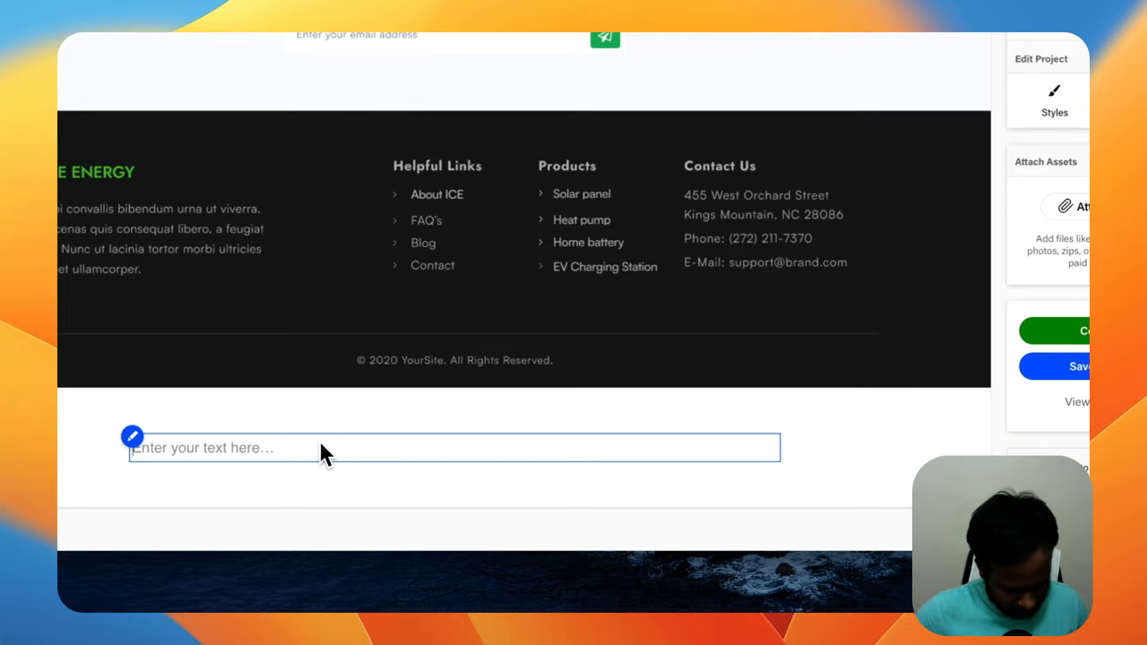
# Paste the solar promo text into the text block and open the project's publish settings
pyautogui.write('Hey Guys! "Illuminate your world with our solar company website! Discover the power of renewable energy through stunning visuals, interactive tools, and informative resources')
pyautogui.scroll(-1, 749, 482)
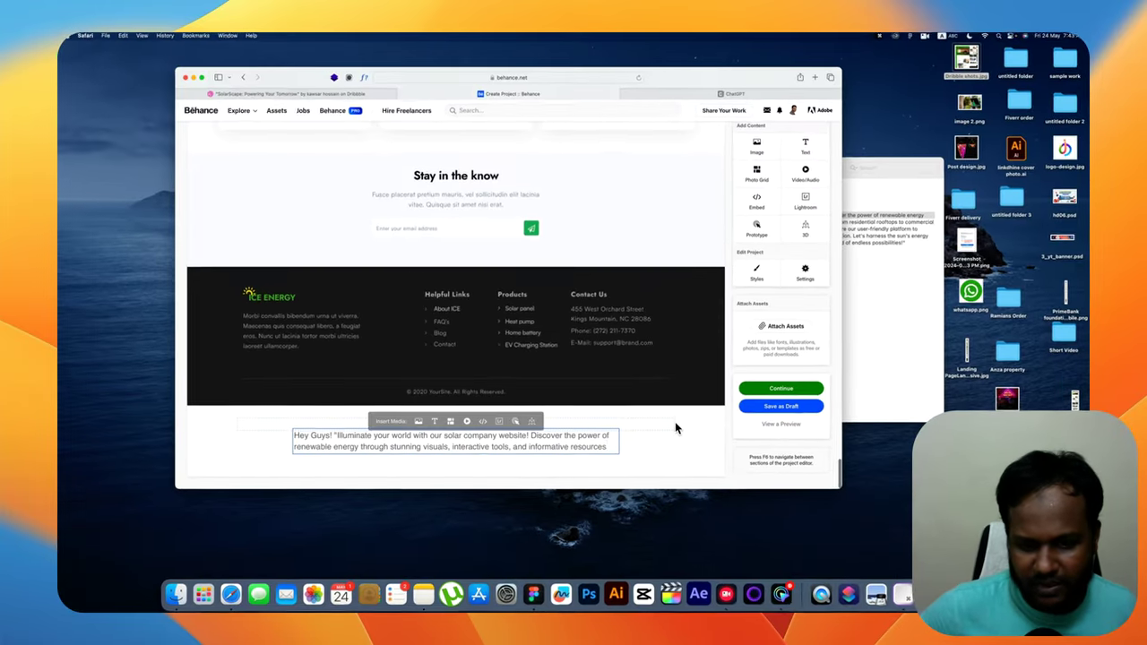
pyautogui.click(661, 455)
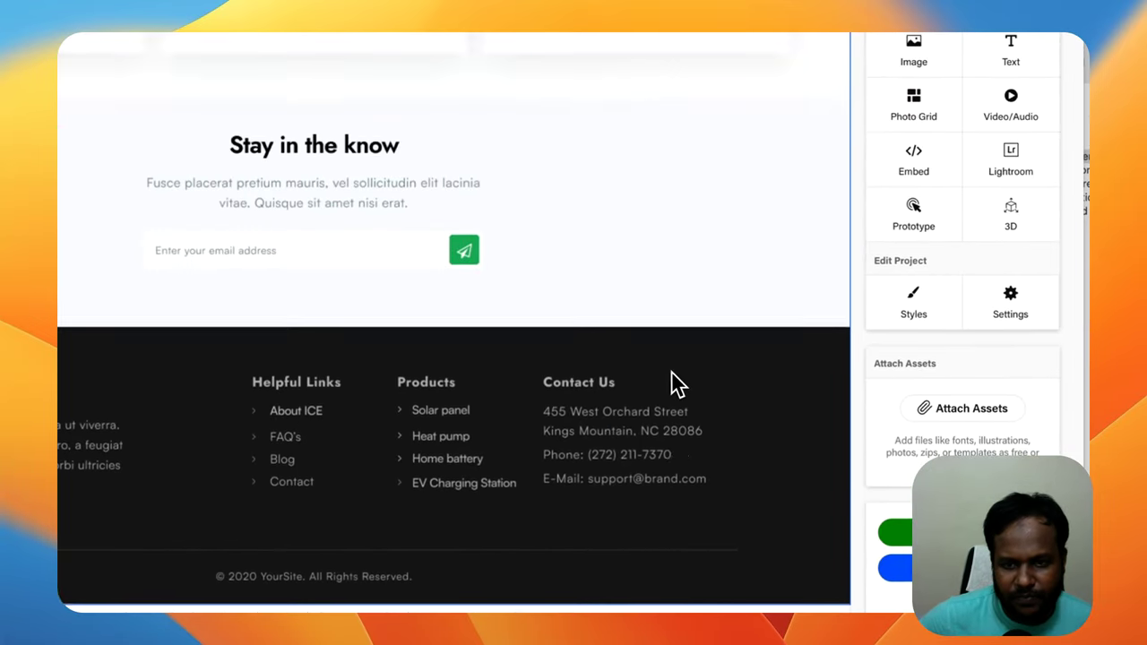
pyautogui.scroll(15, 676, 383)
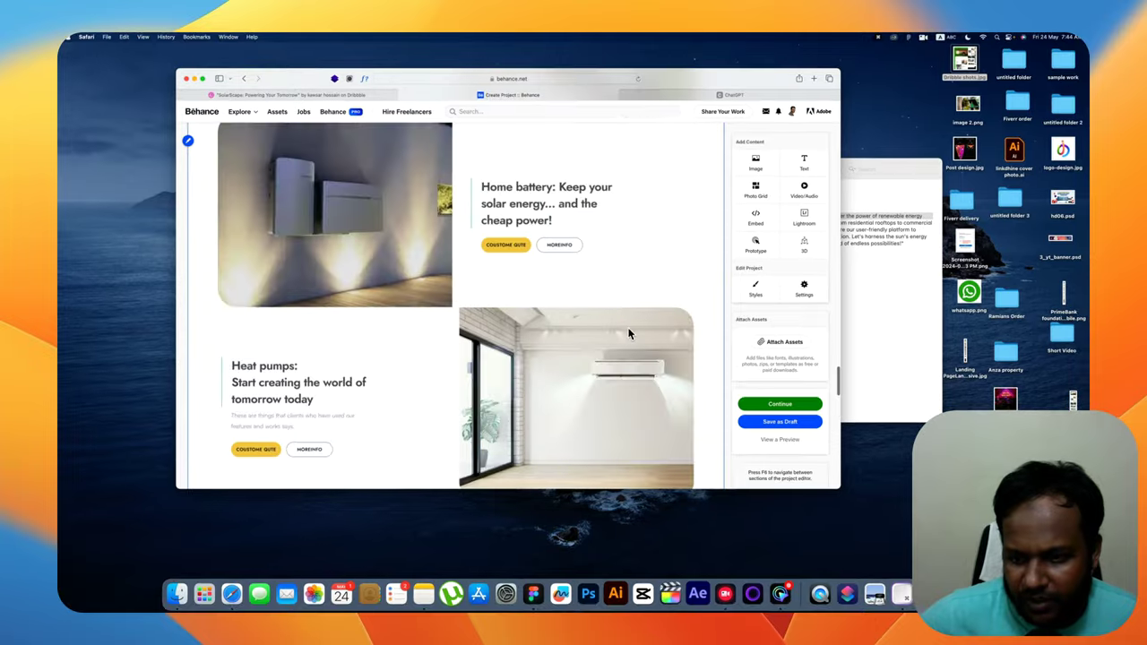
pyautogui.scroll(3, 628, 333)
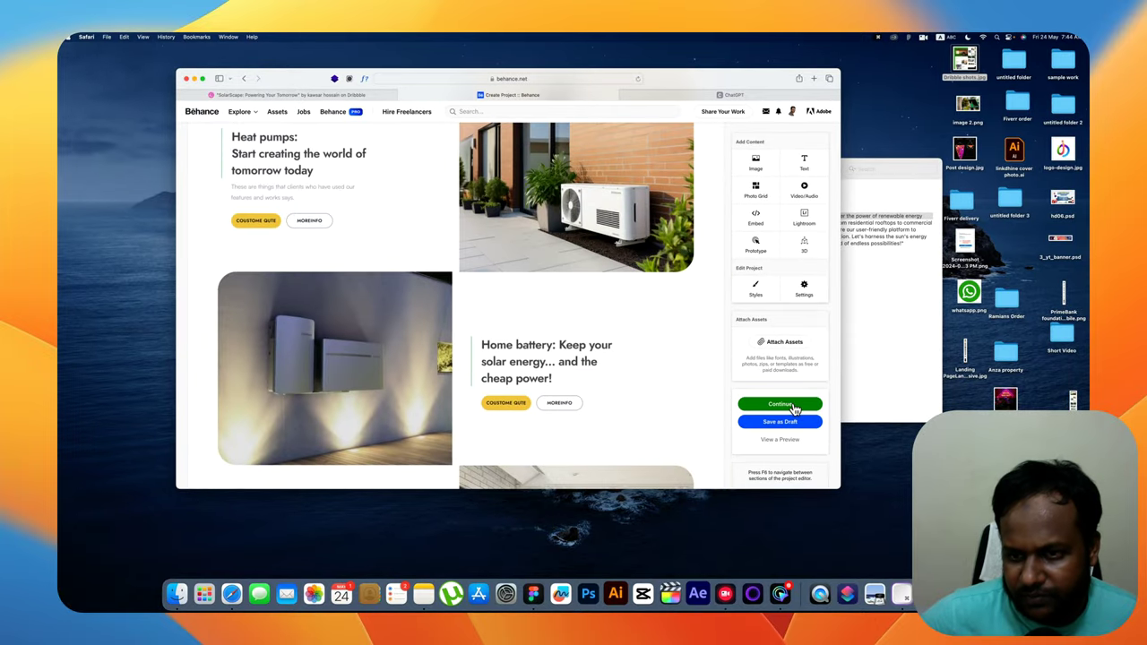
pyautogui.click(794, 406)
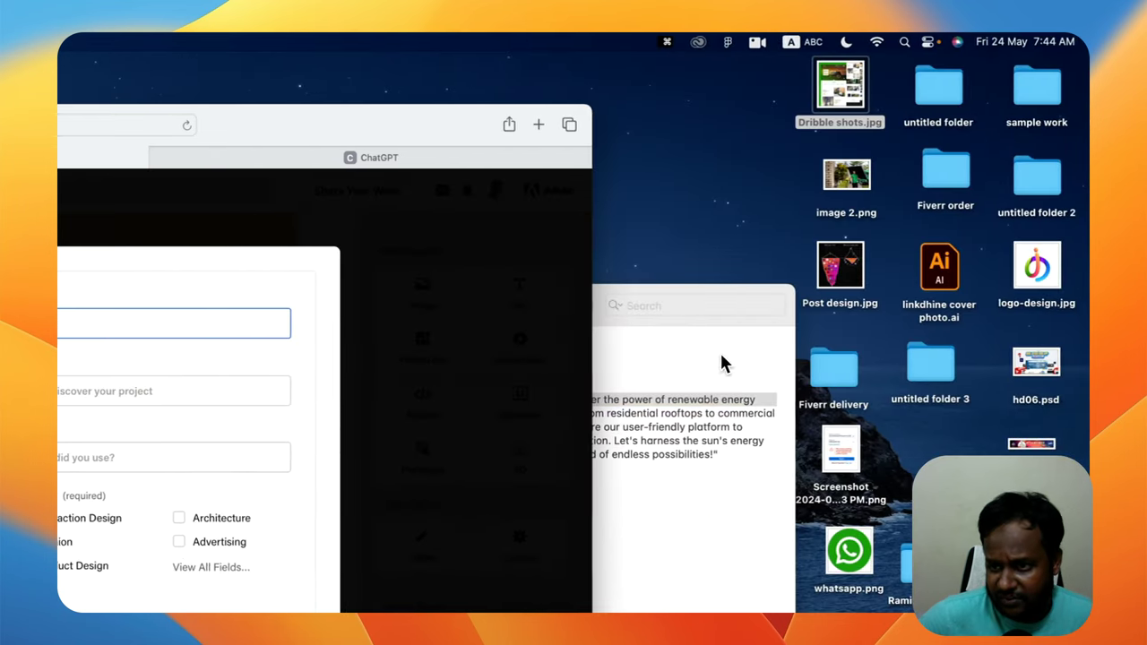
# Copy the title line from the SolarScape note and paste 'SolarScape: Powering Your Tomorrow' as Project Title
pyautogui.click(708, 358)
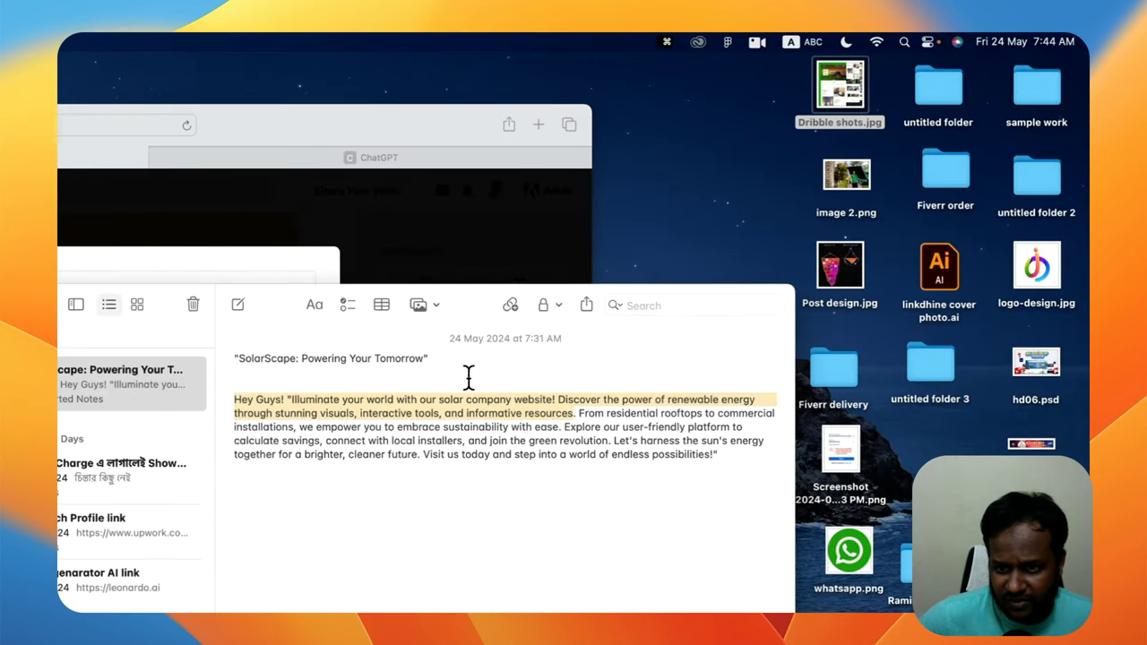
pyautogui.moveTo(445, 361); pyautogui.dragTo(236, 358)
pyautogui.rightClick(265, 359)
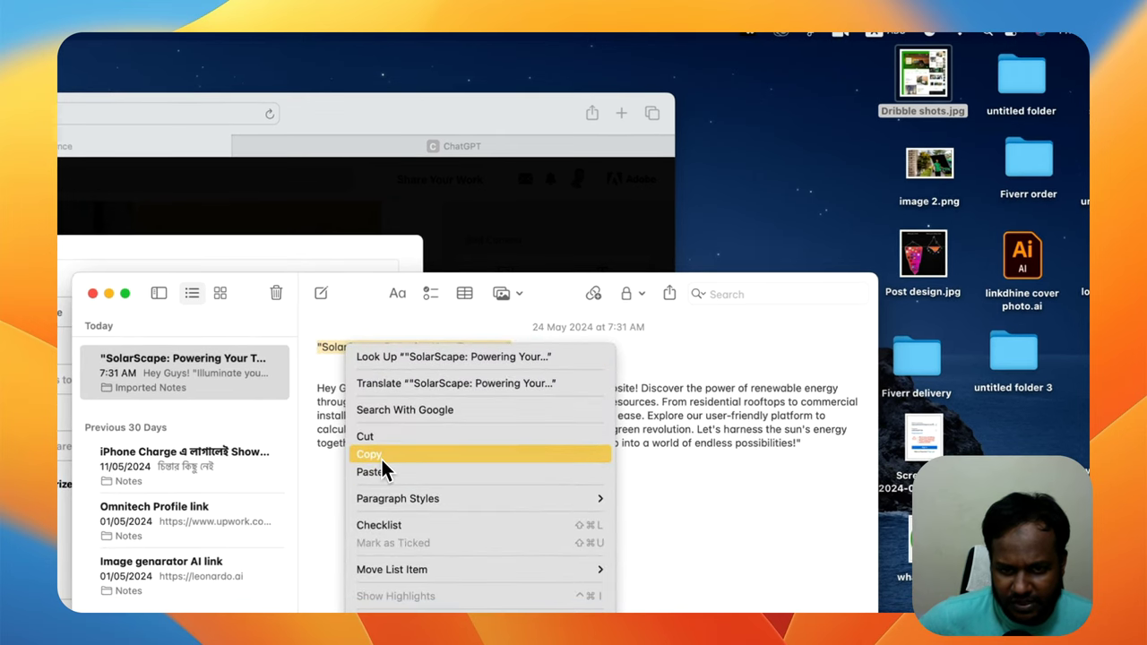
pyautogui.click(368, 455)
pyautogui.click(316, 314)
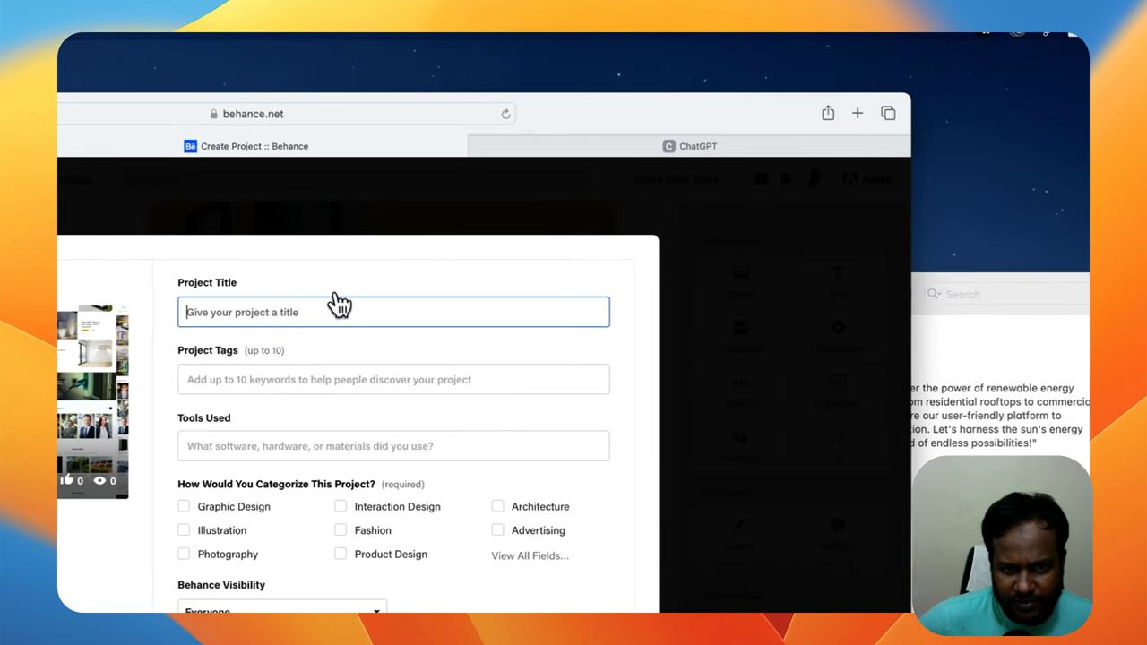
pyautogui.press('super+v')
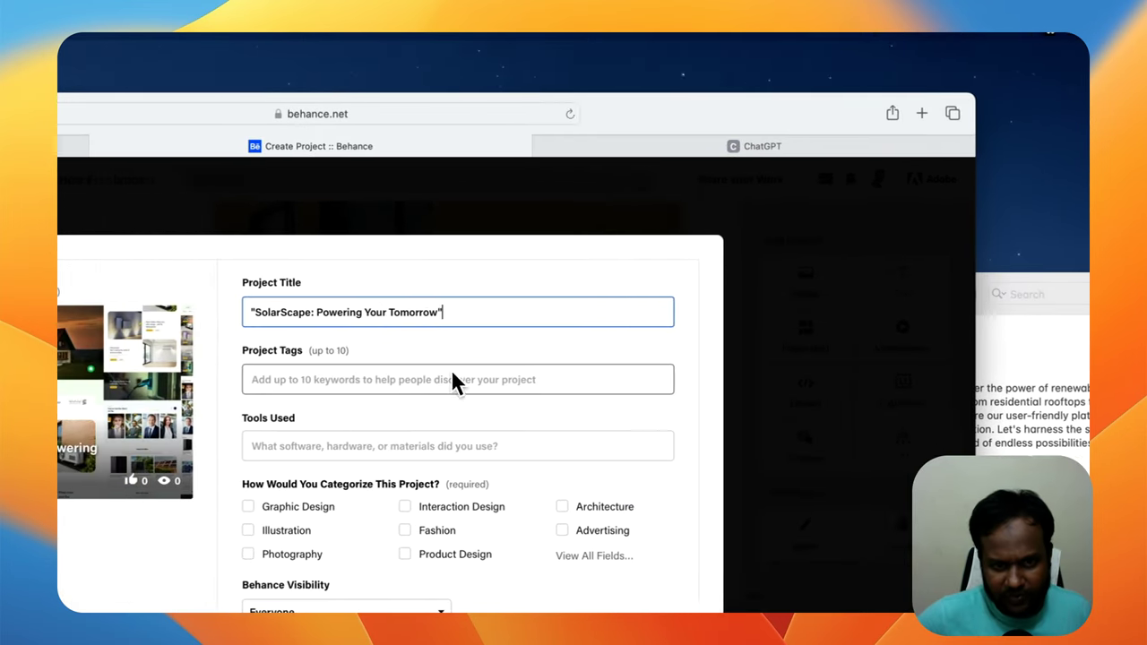
# Begin the first project tag, 'Sola', in Project Tags, checking the note again
pyautogui.click(451, 379)
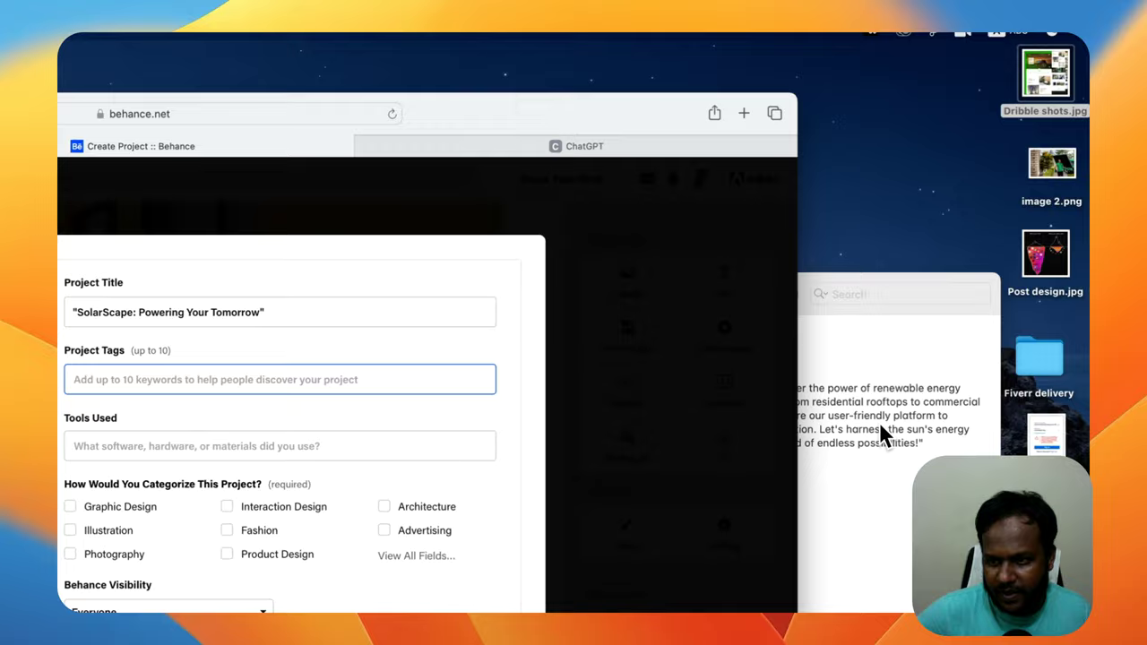
pyautogui.click(881, 426)
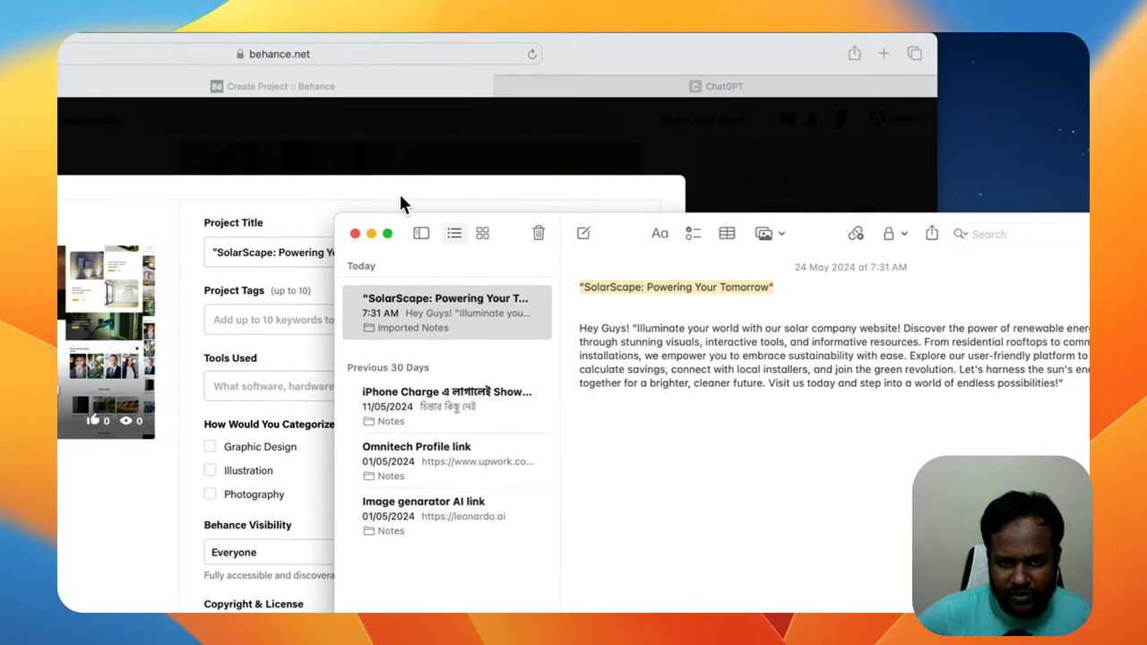
pyautogui.click(319, 327)
pyautogui.write('Sola')
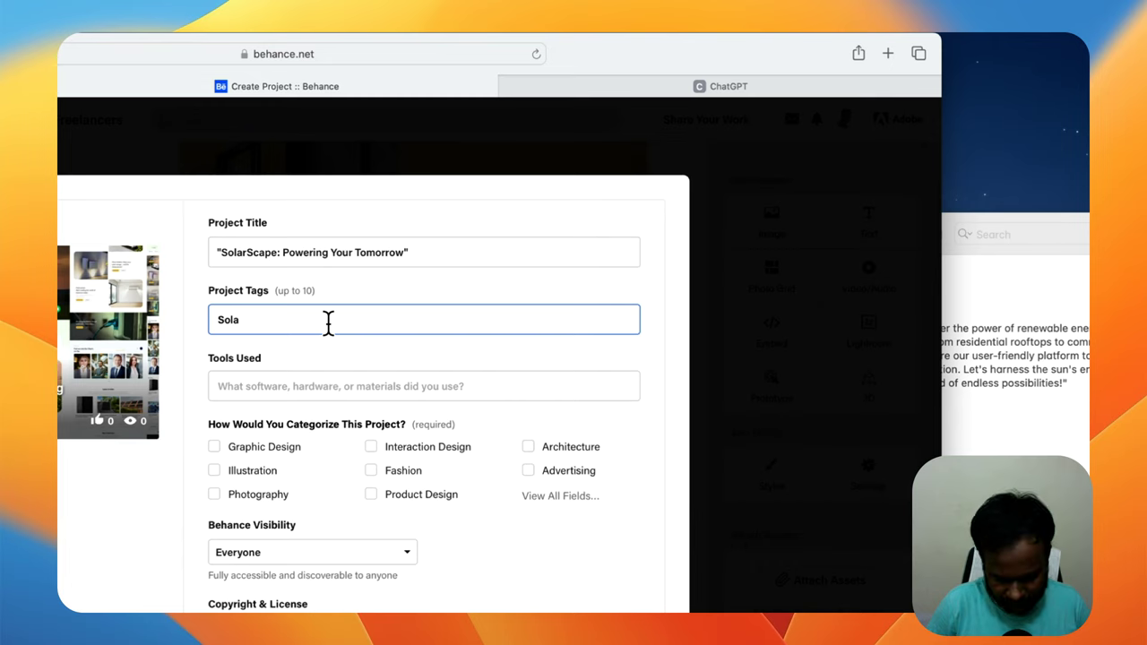
# Add the tags 'Solar company website', energy, power and electricity
pyautogui.write('r pannel')
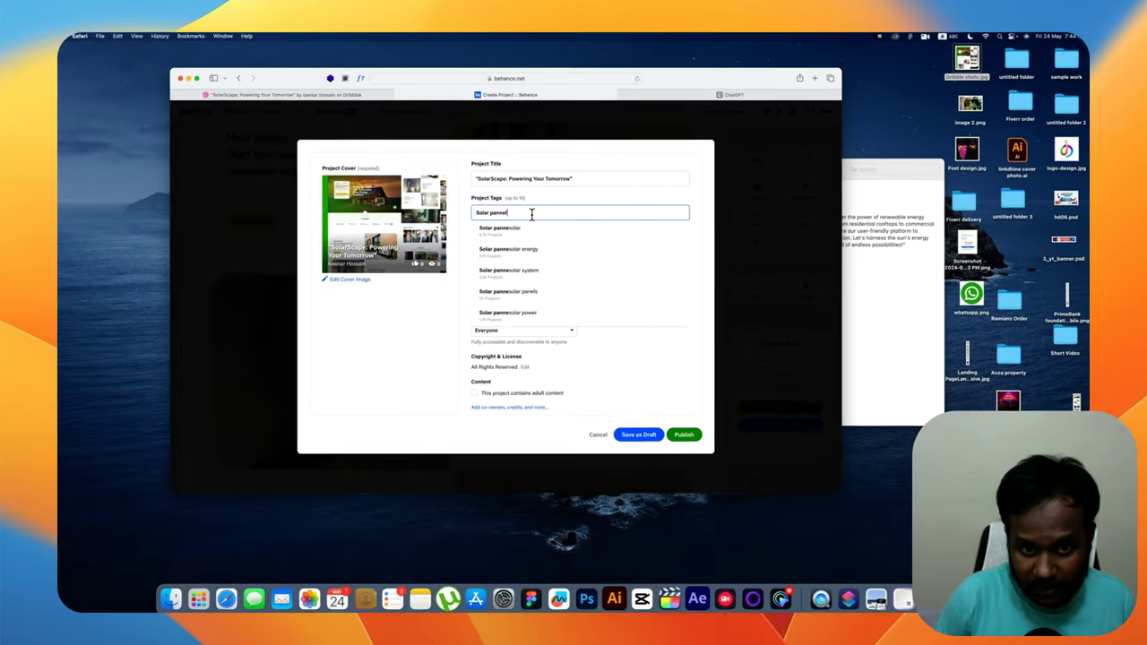
pyautogui.press('BackSpace')
pyautogui.press('BackSpace')
pyautogui.press('BackSpace')
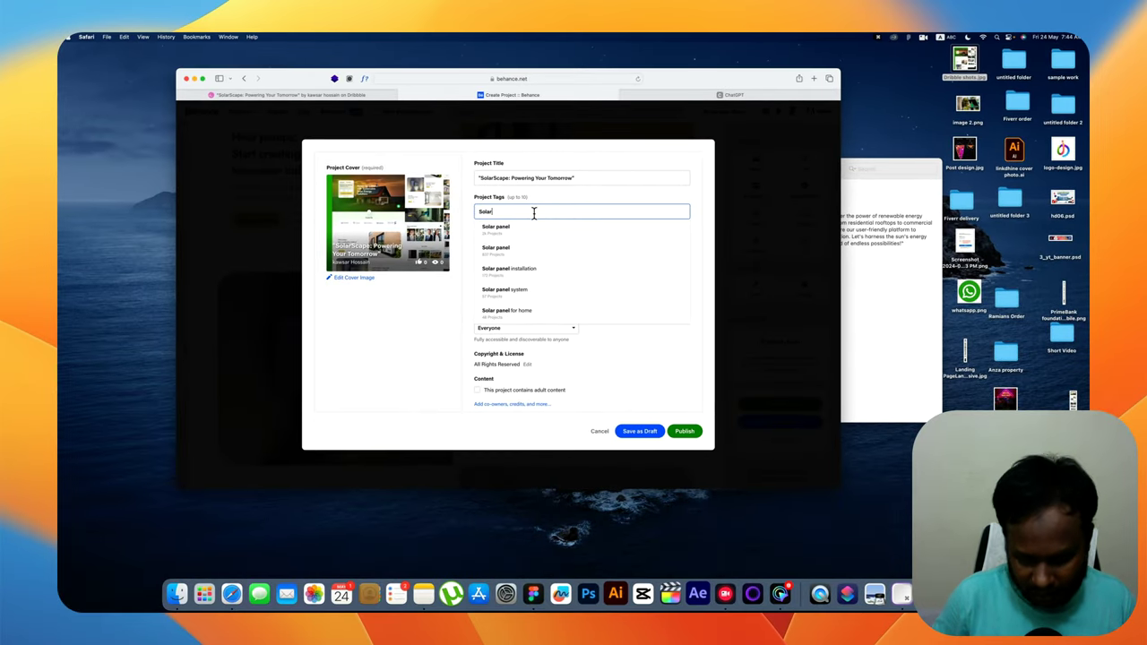
pyautogui.write('company web')
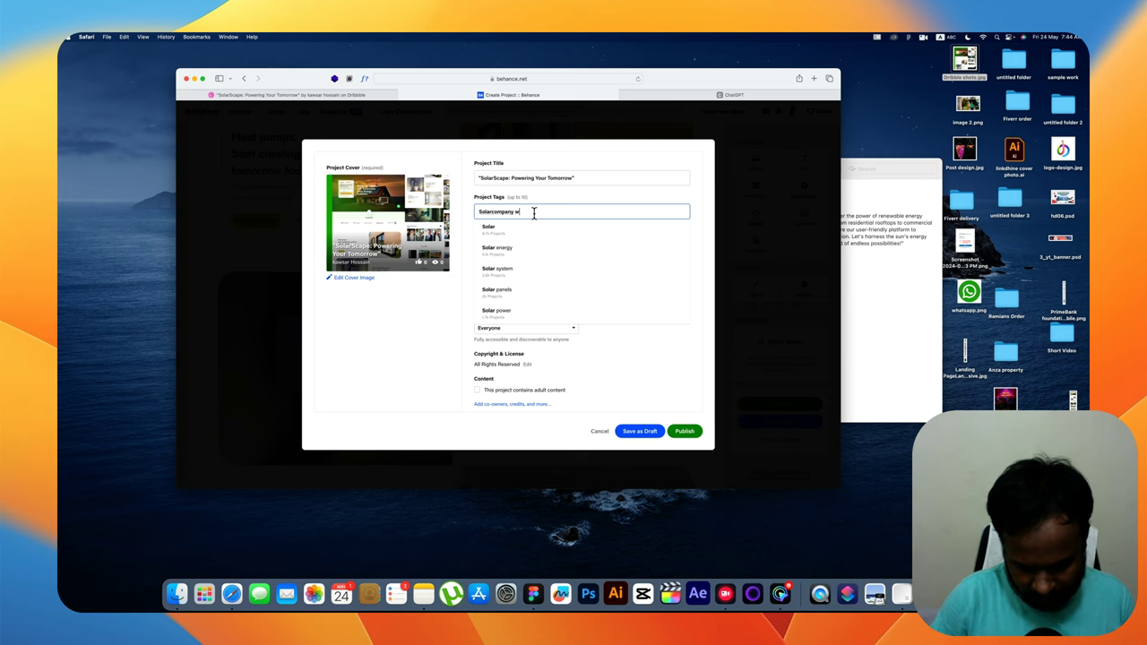
pyautogui.write('site')
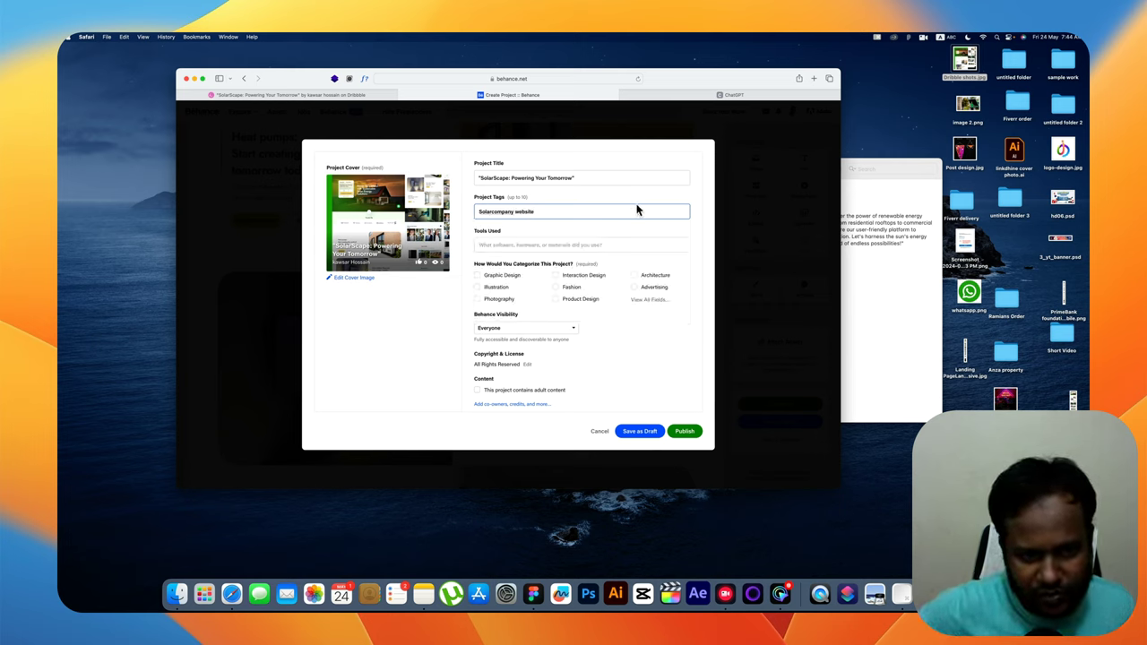
pyautogui.click(492, 211)
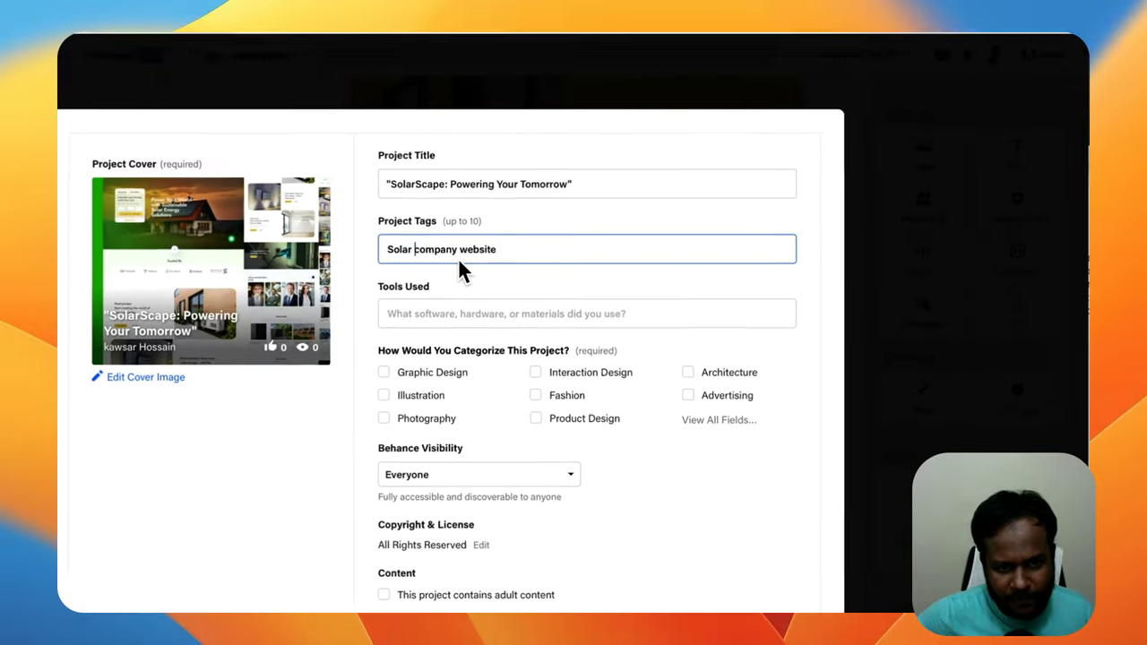
pyautogui.press('Return')
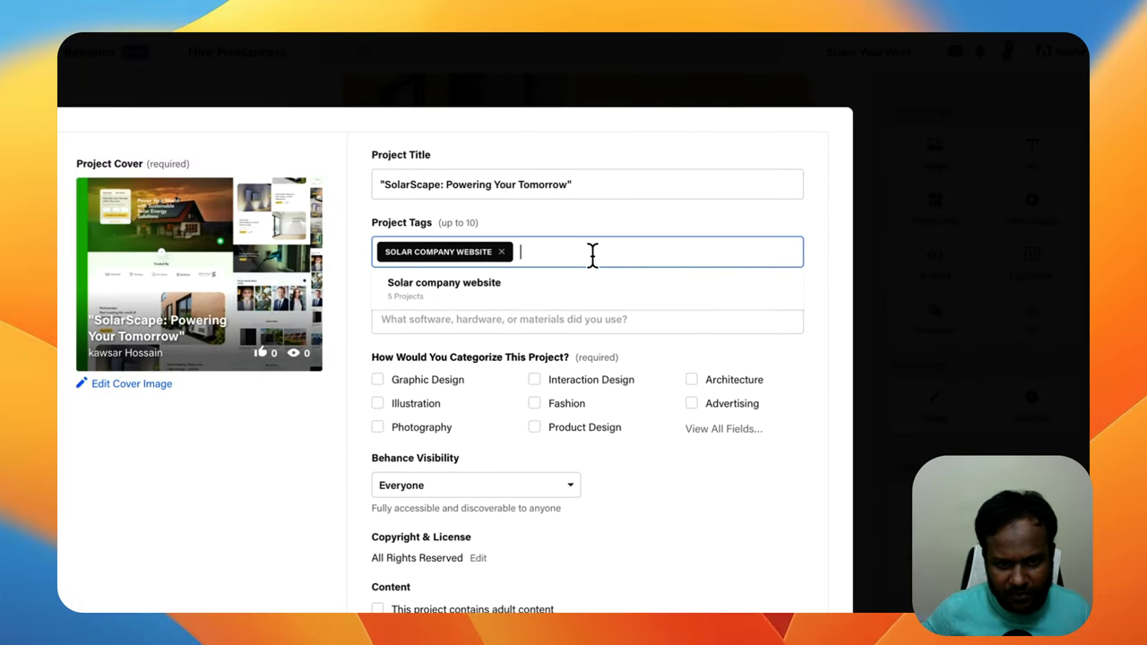
pyautogui.click(525, 327)
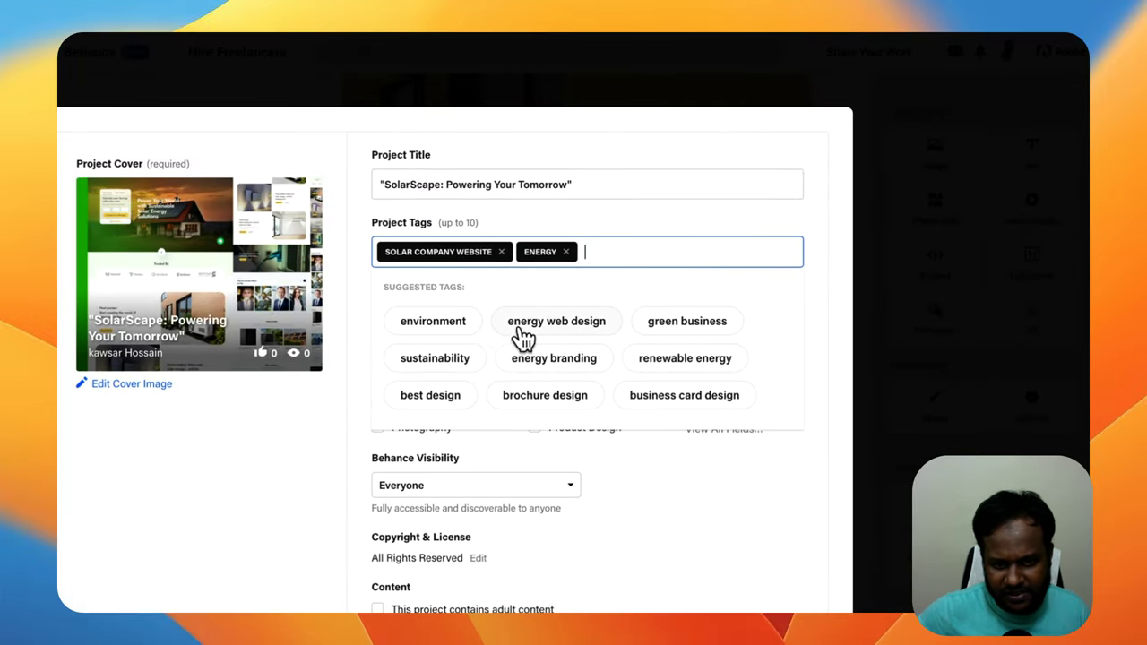
pyautogui.click(562, 328)
pyautogui.write('POWER')
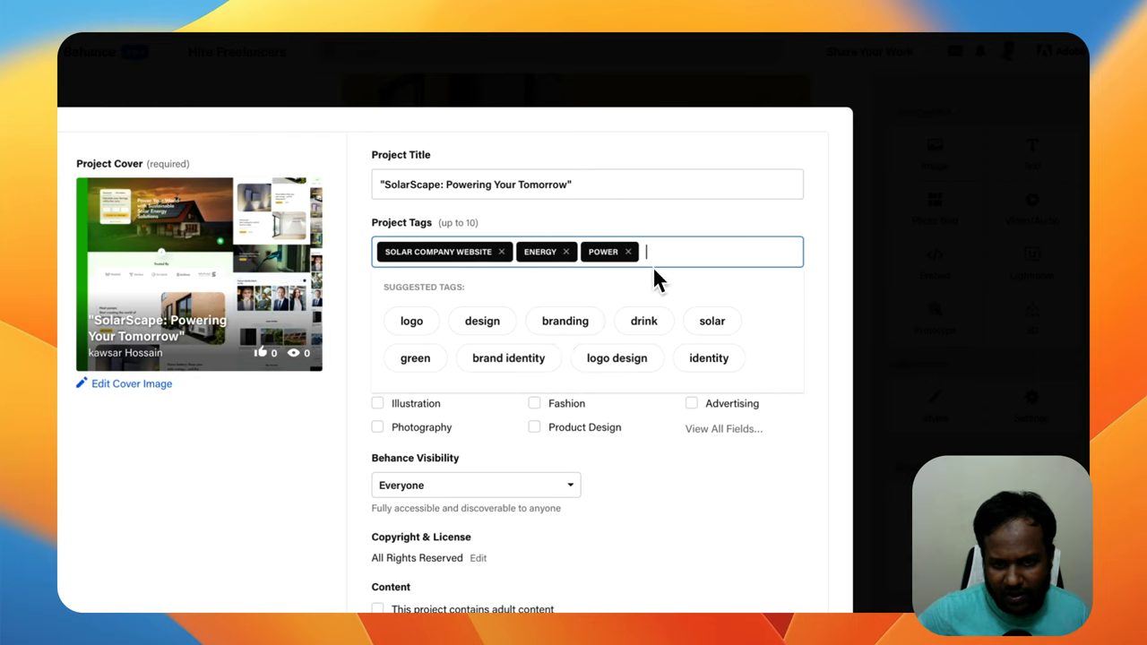
pyautogui.click(670, 333)
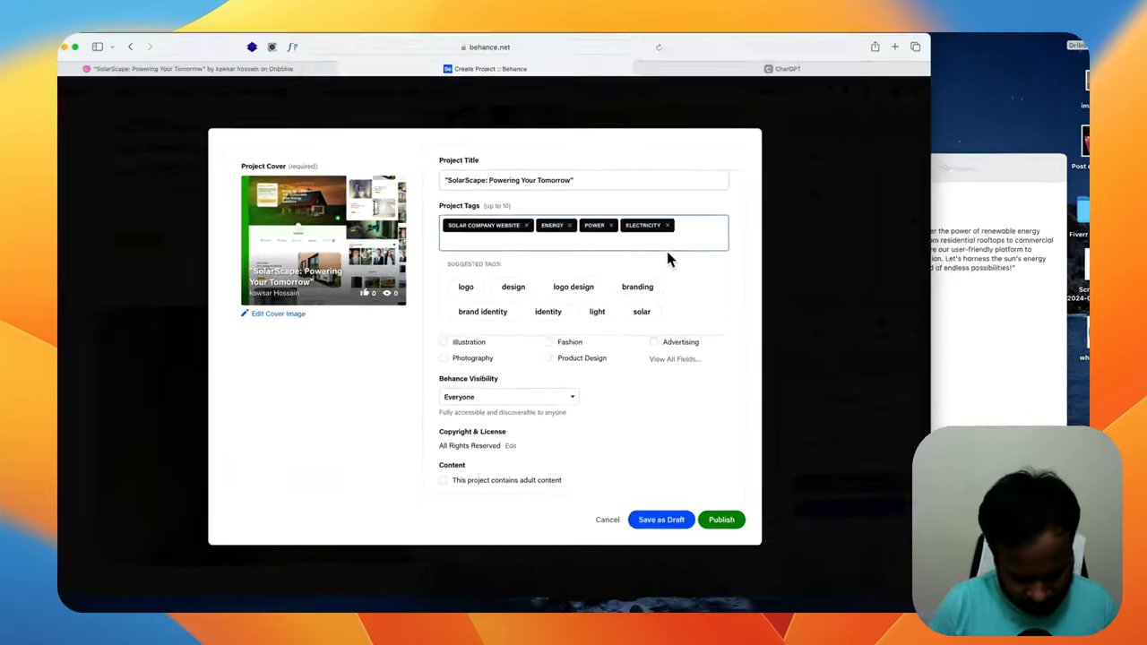
# Add the tags UI design, UIUX, figma, user interface, experience and website
pyautogui.write('UI des')
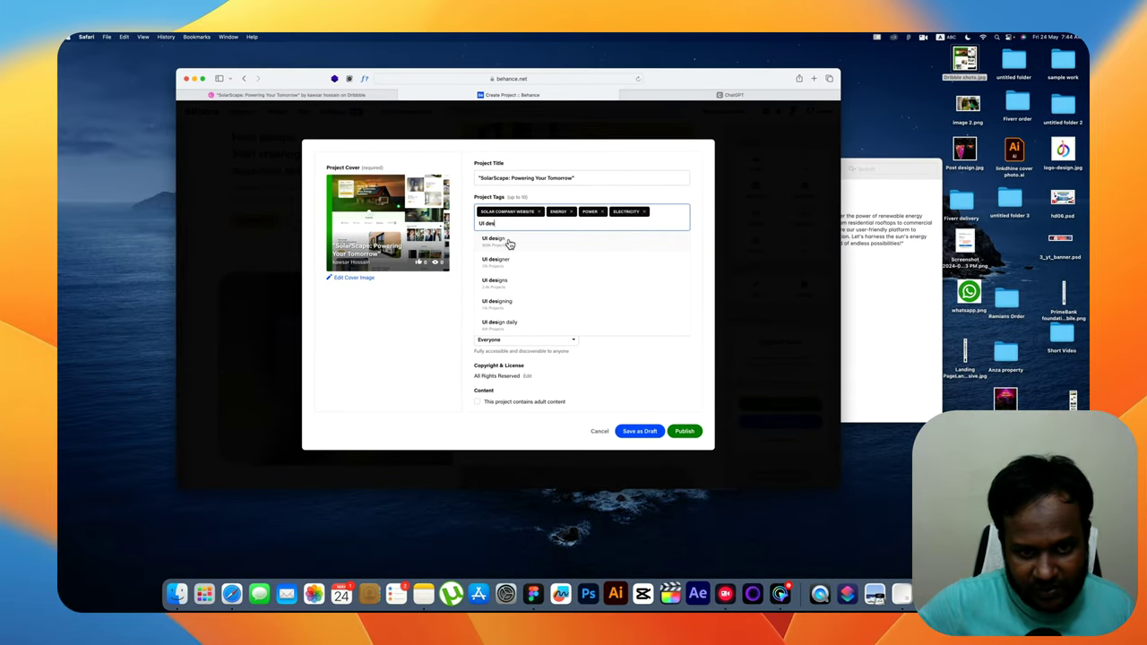
pyautogui.click(509, 242)
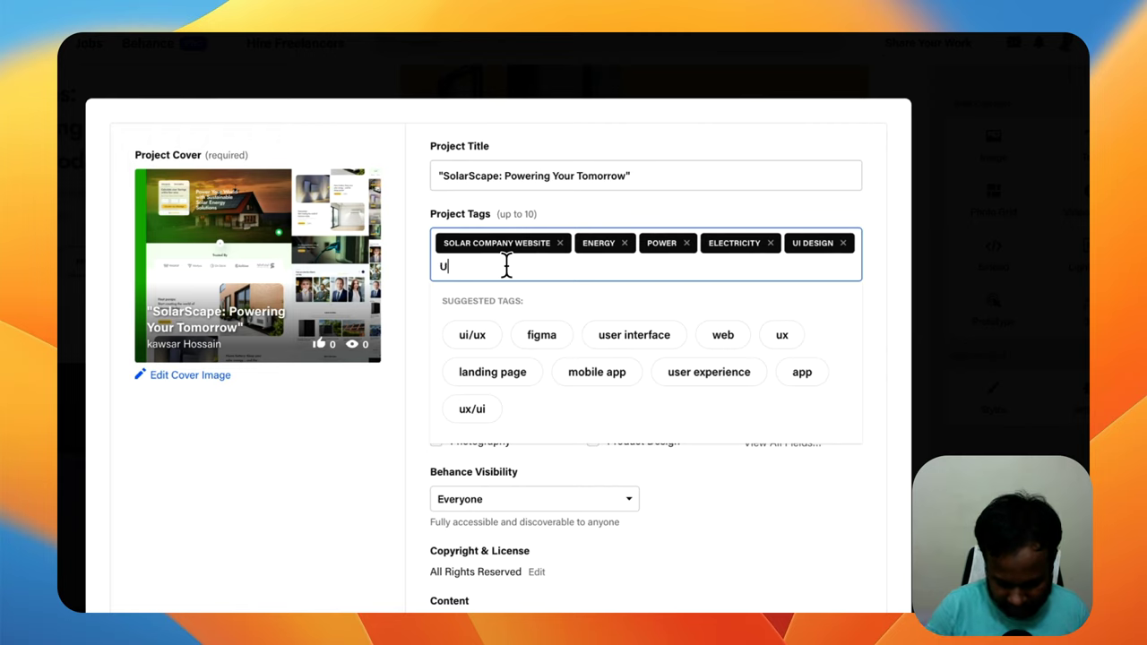
pyautogui.write('IUX')
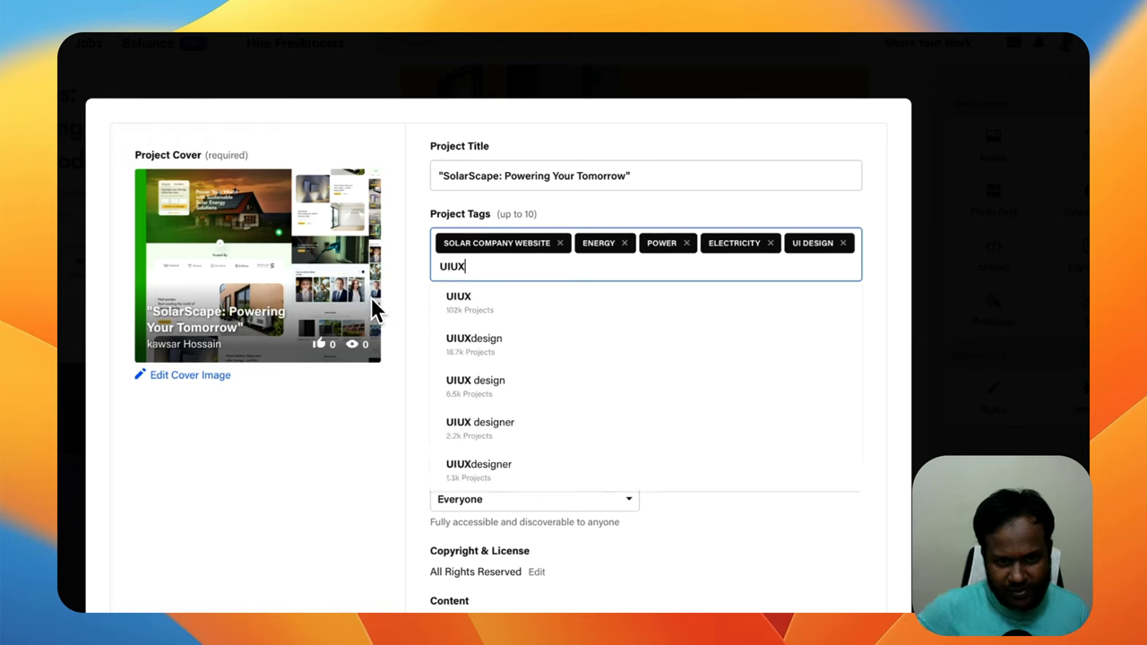
pyautogui.click(468, 303)
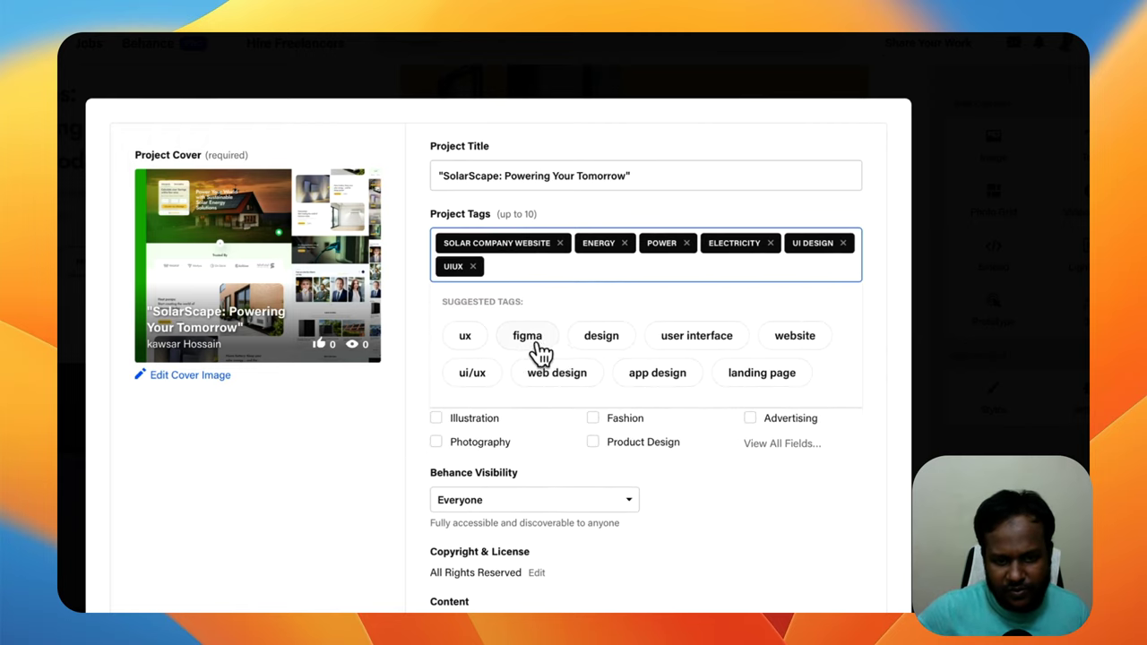
pyautogui.click(531, 338)
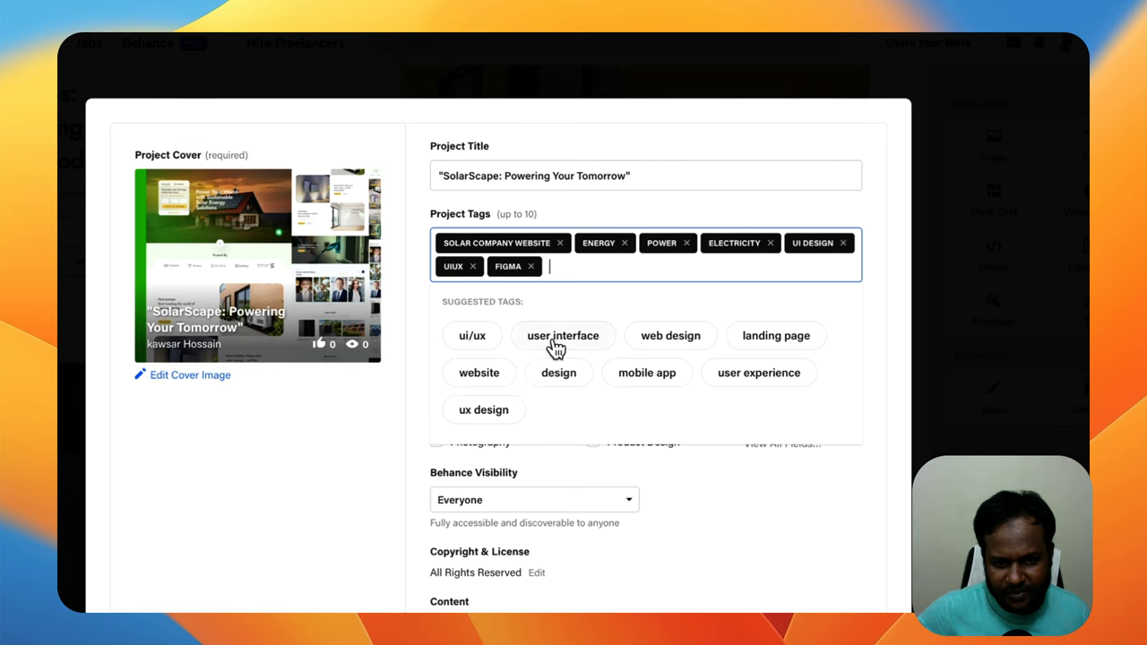
pyautogui.click(555, 346)
pyautogui.click(661, 344)
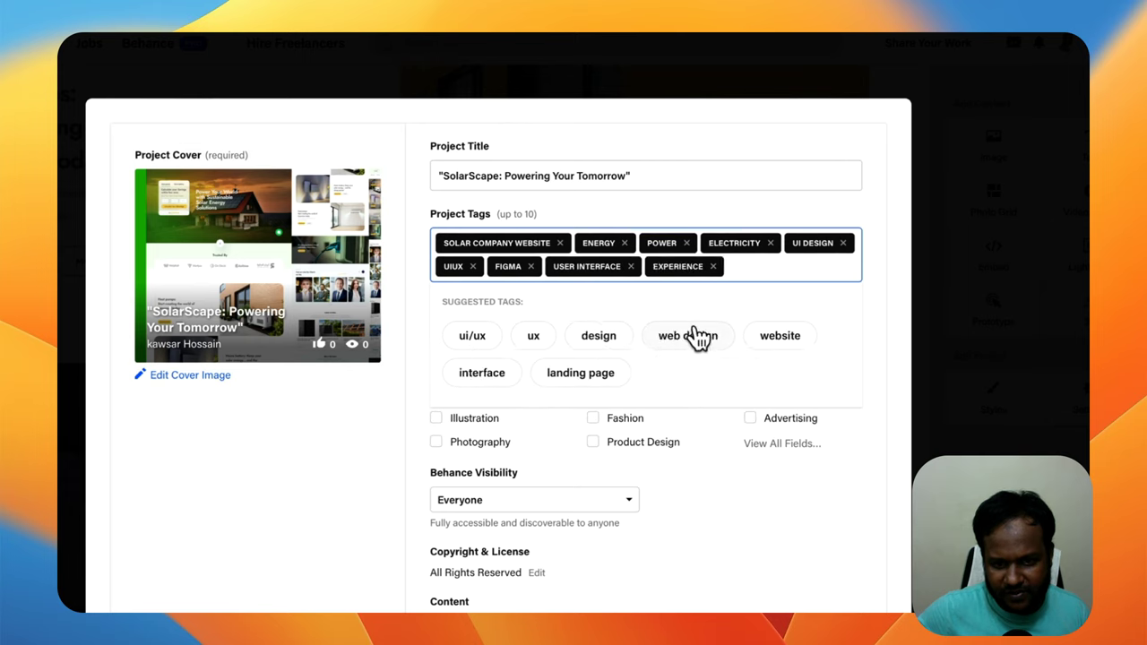
pyautogui.click(778, 341)
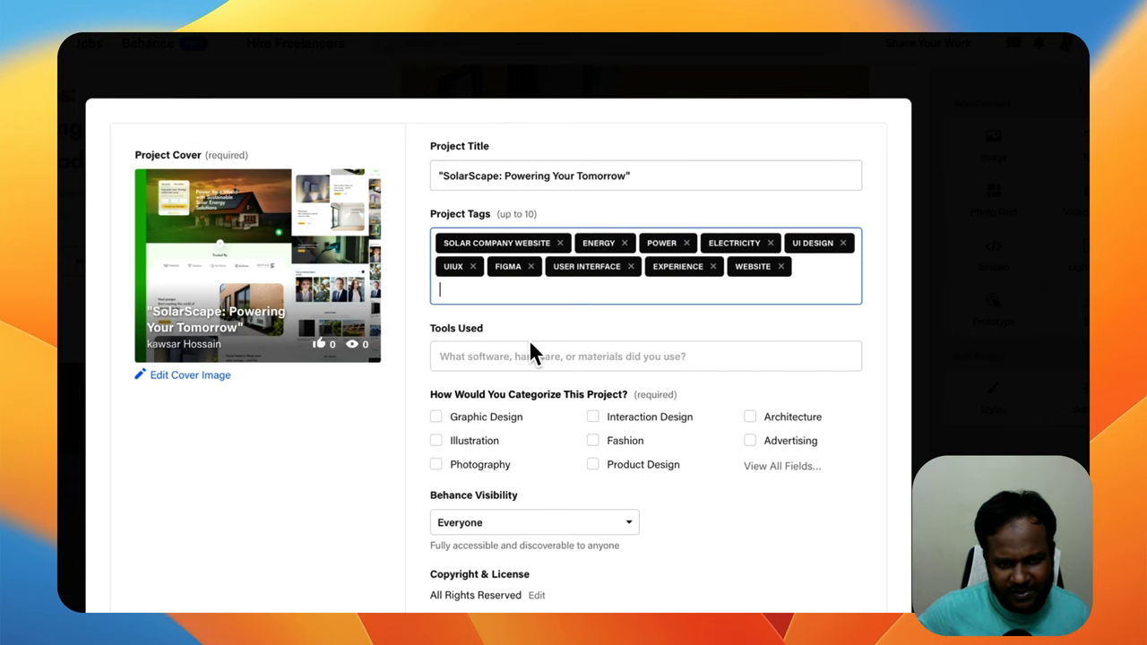
# Add Figma, Adobe Photoshop and Adobe XD as chips in Tools Used
pyautogui.click(514, 360)
pyautogui.write('T')
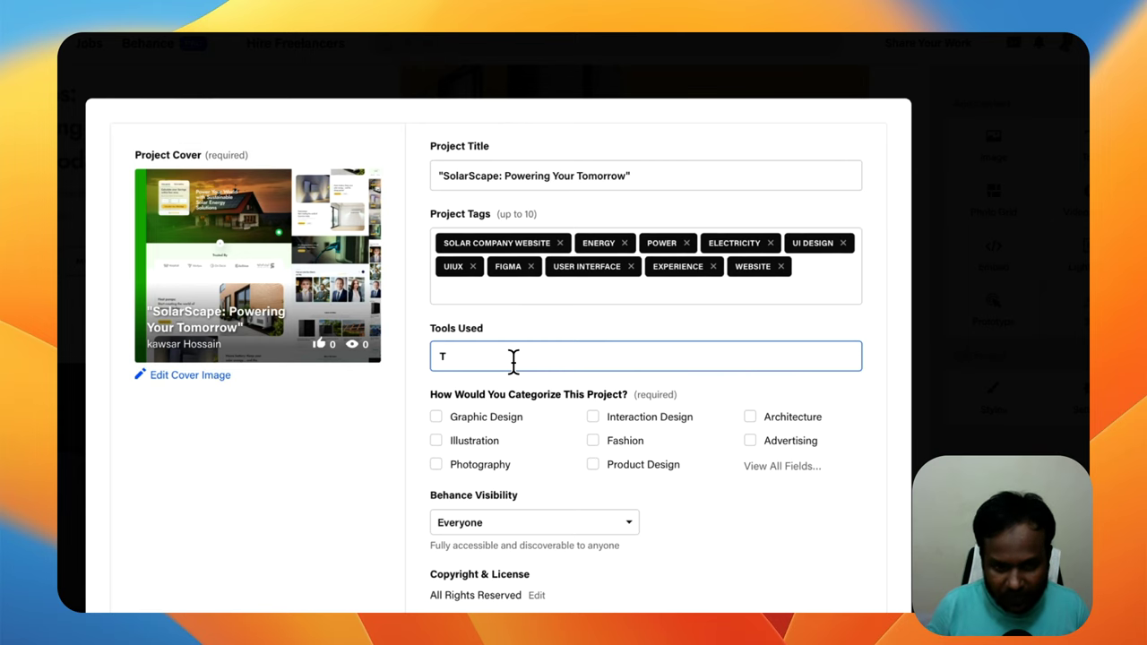
pyautogui.press('BackSpace')
pyautogui.write('Fig')
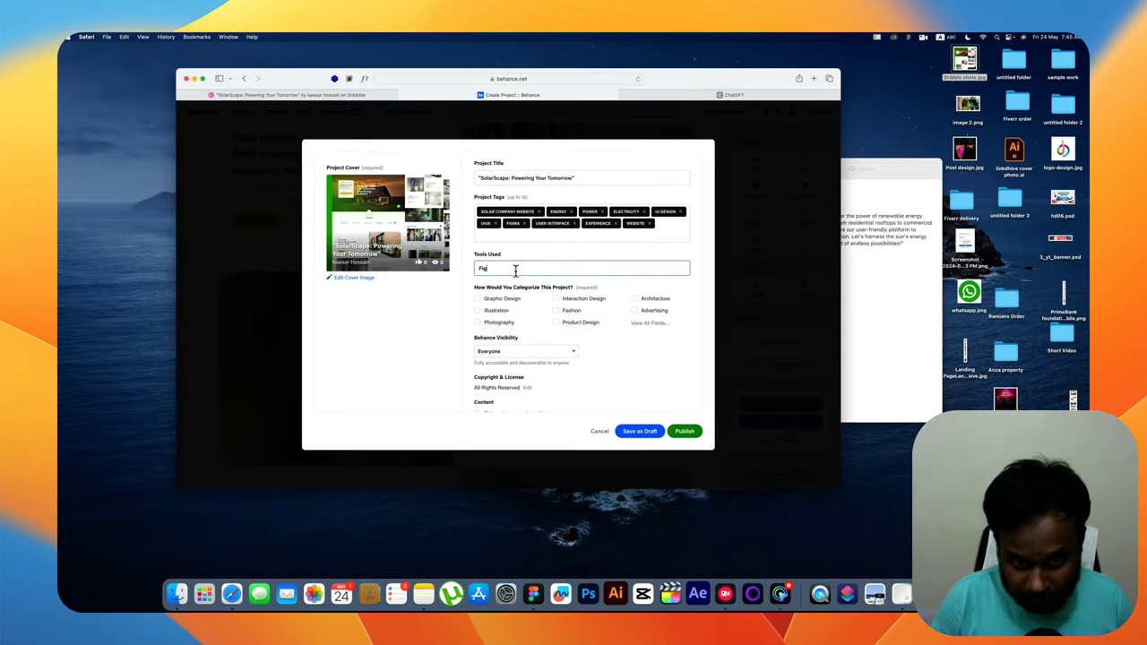
pyautogui.write('ma')
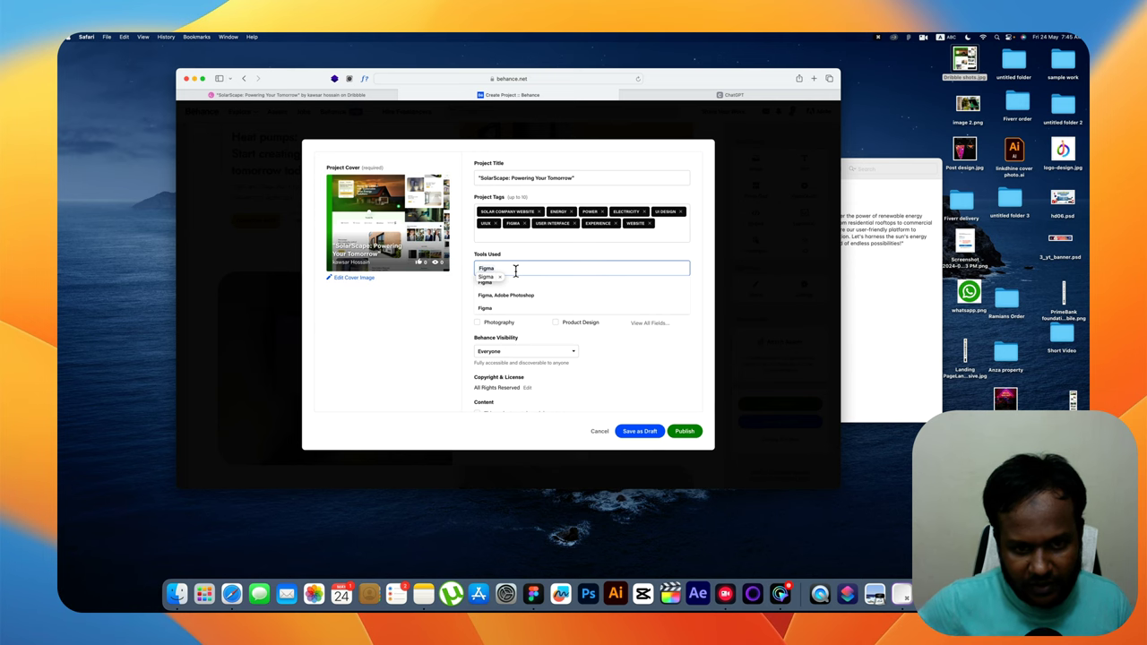
pyautogui.click(500, 285)
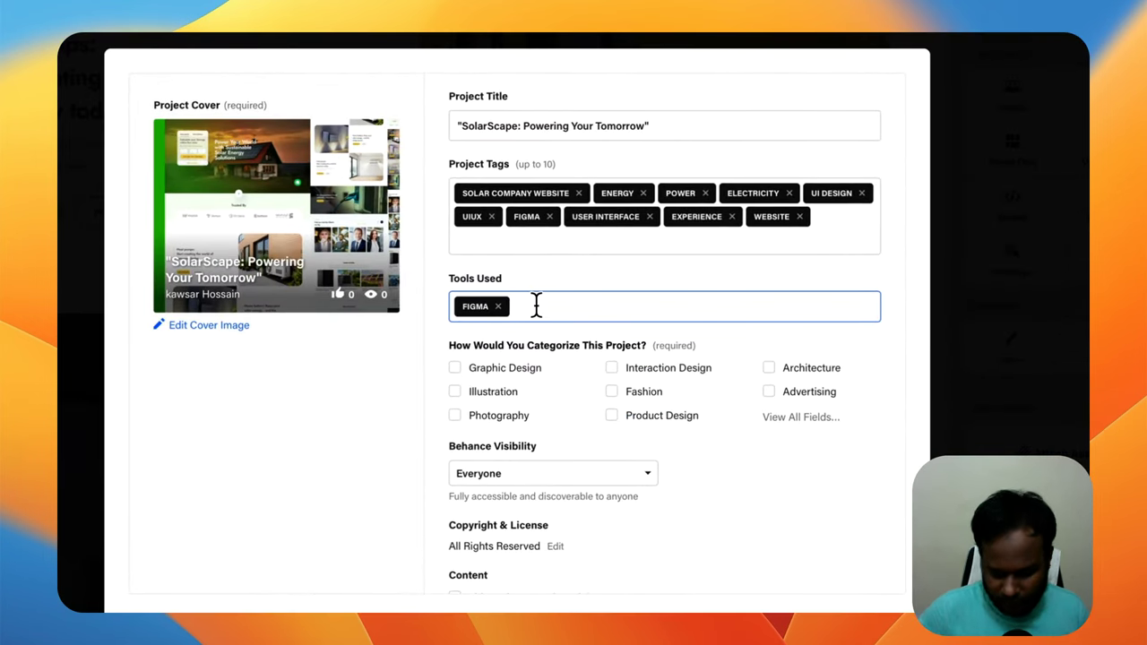
pyautogui.write('photosho')
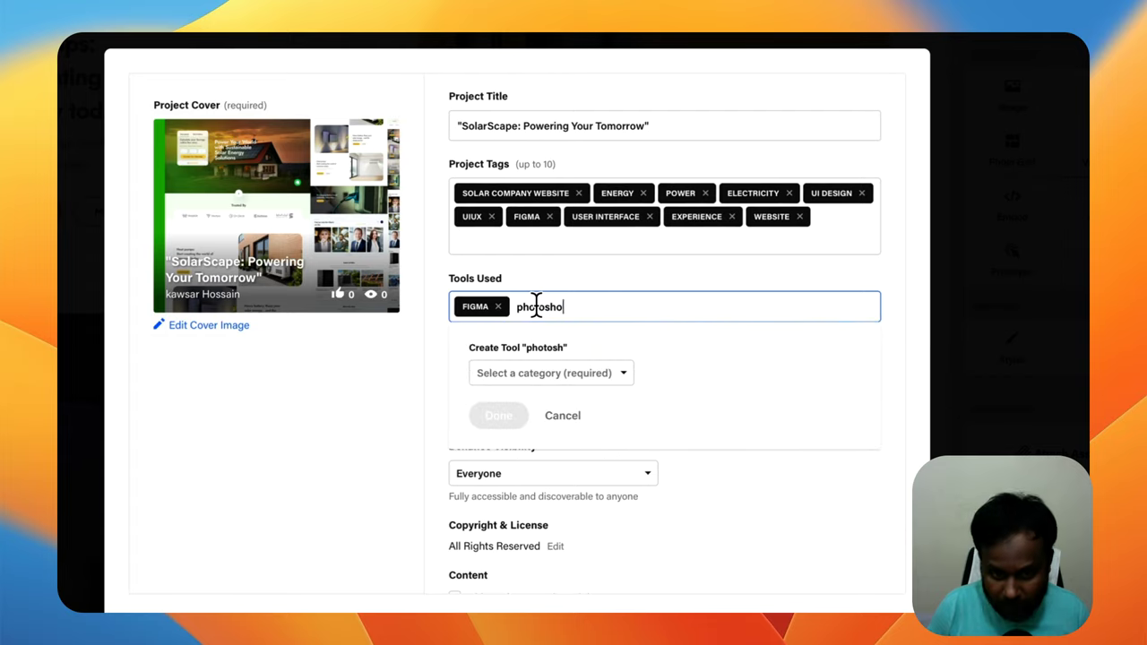
pyautogui.write('p')
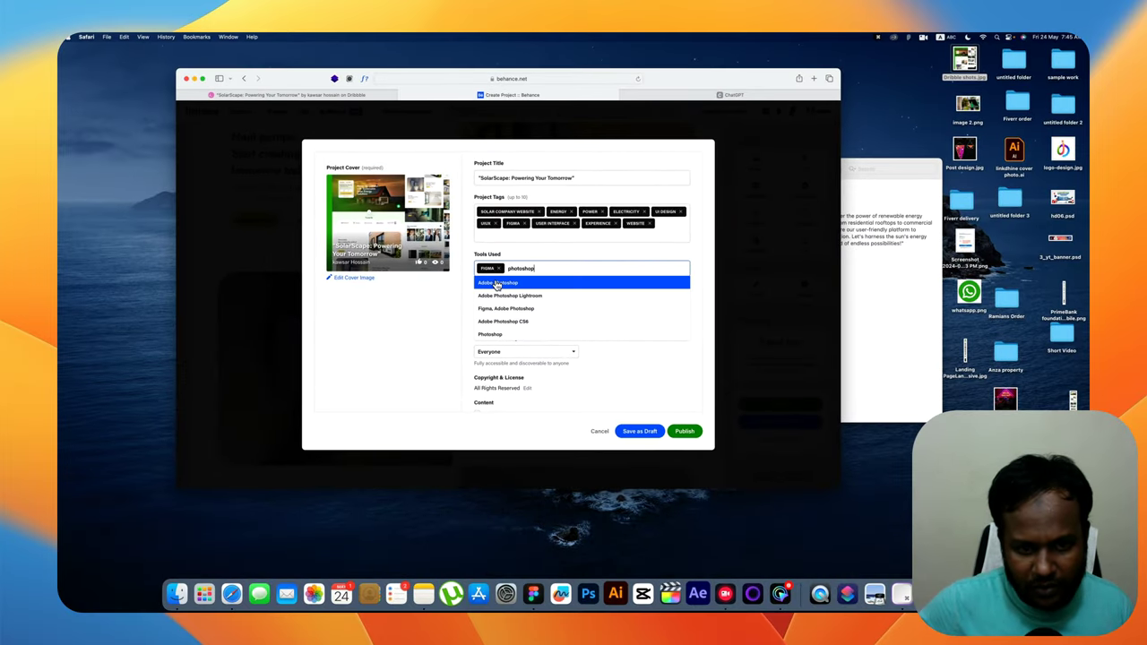
pyautogui.click(497, 285)
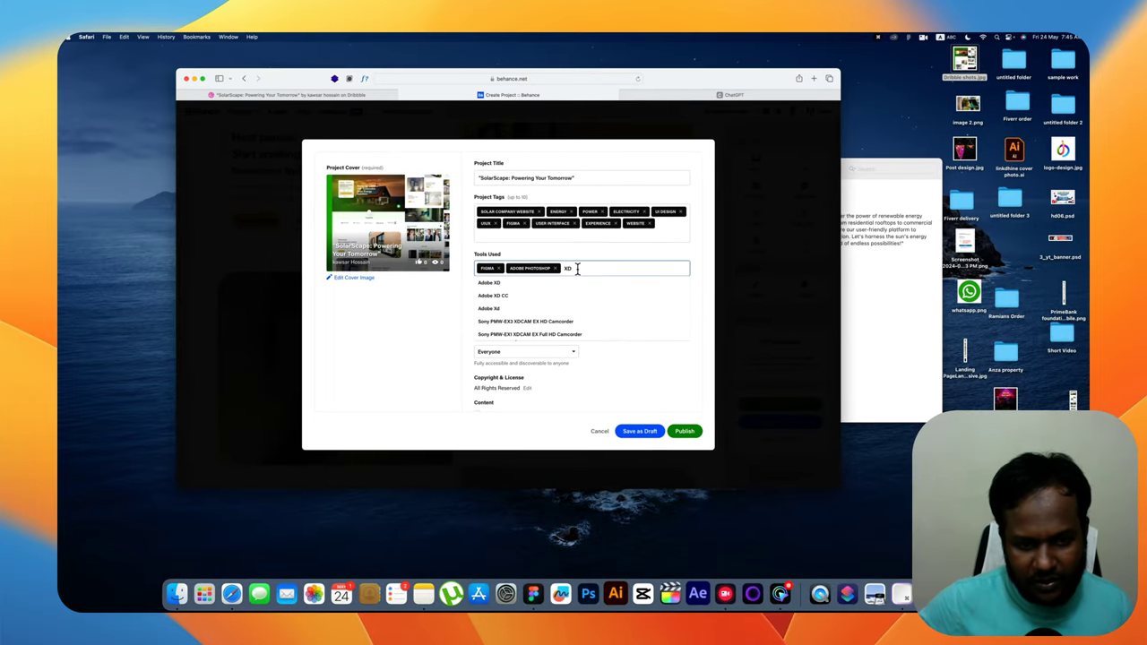
pyautogui.click(507, 283)
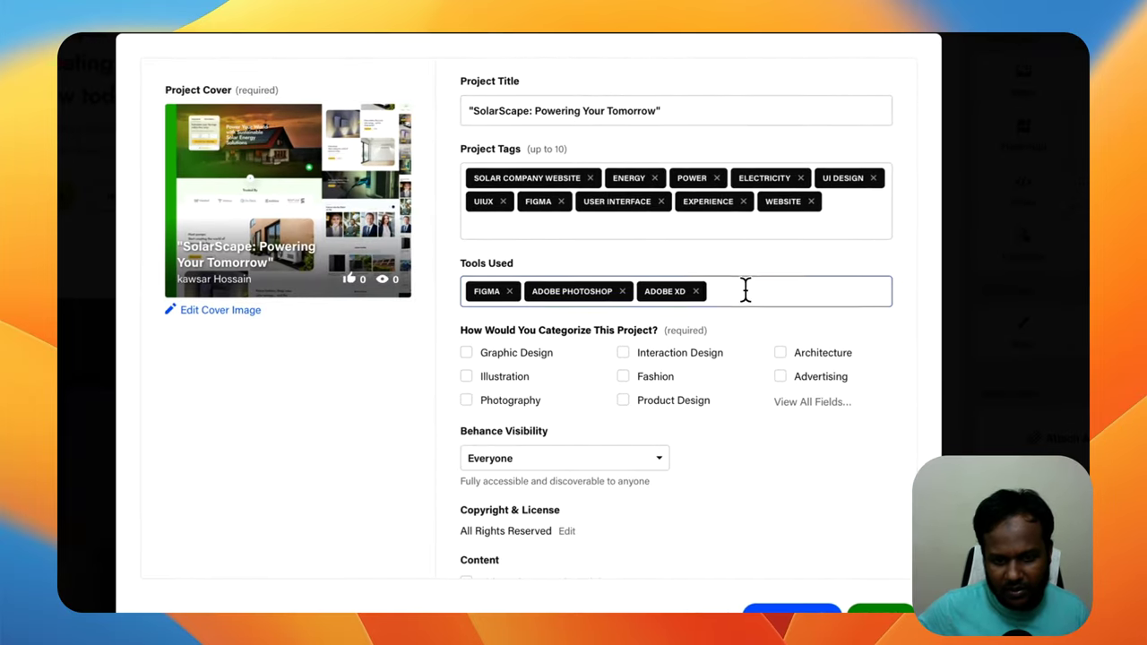
# Check Graphic Design and add UI/UX and Web Design from the full creative fields list
pyautogui.click(467, 354)
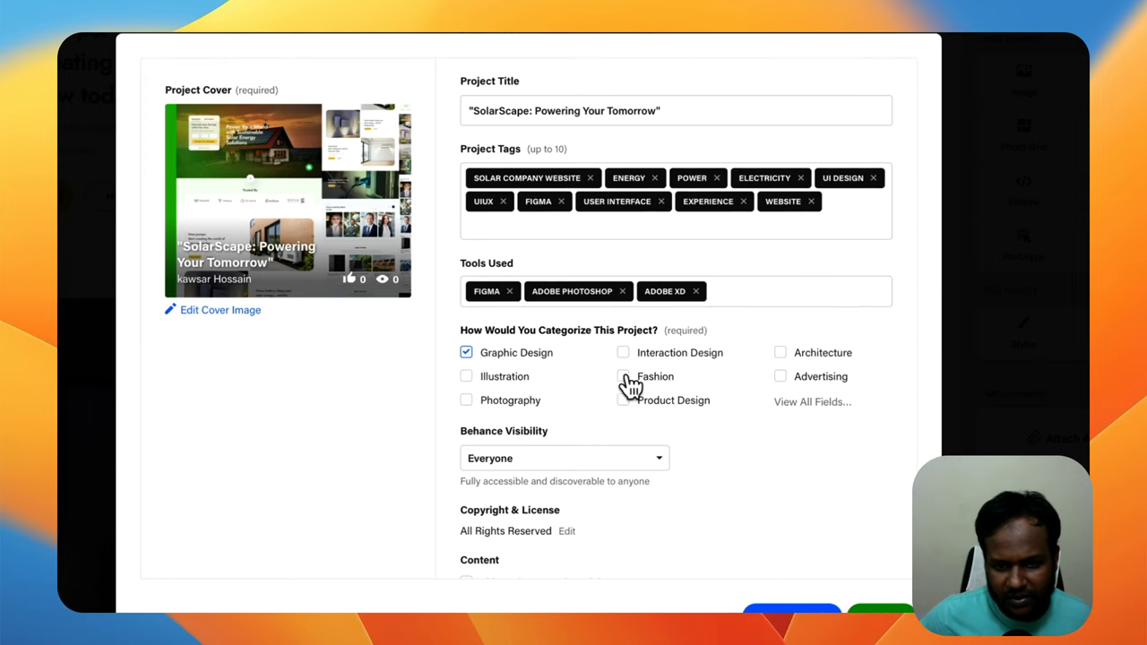
pyautogui.click(807, 405)
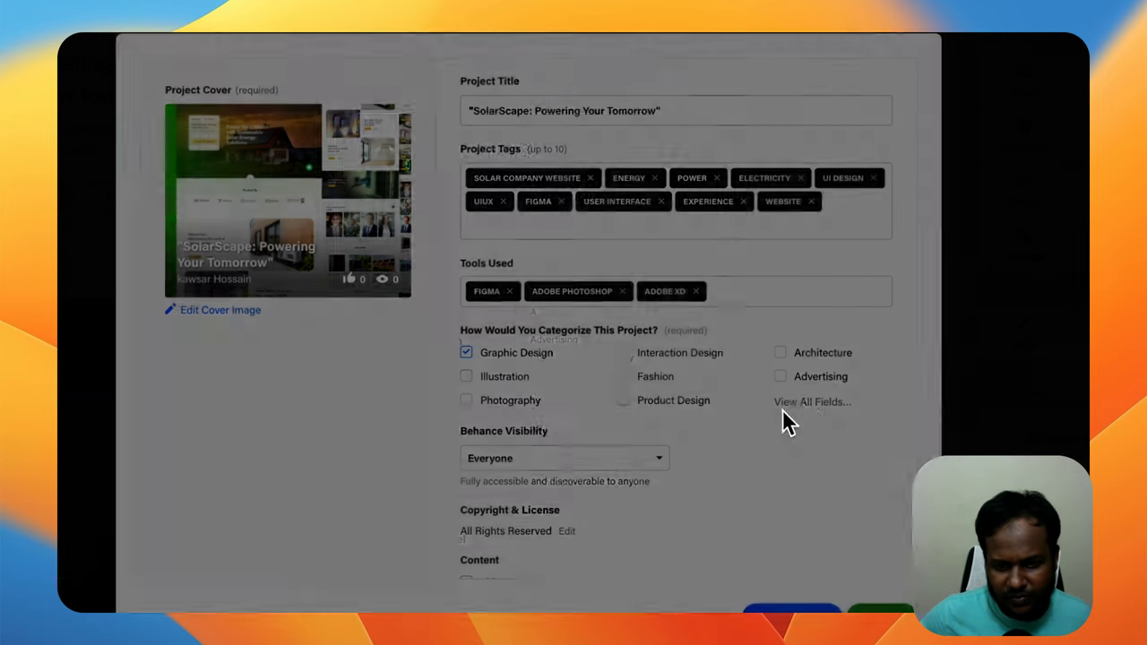
pyautogui.click(399, 456)
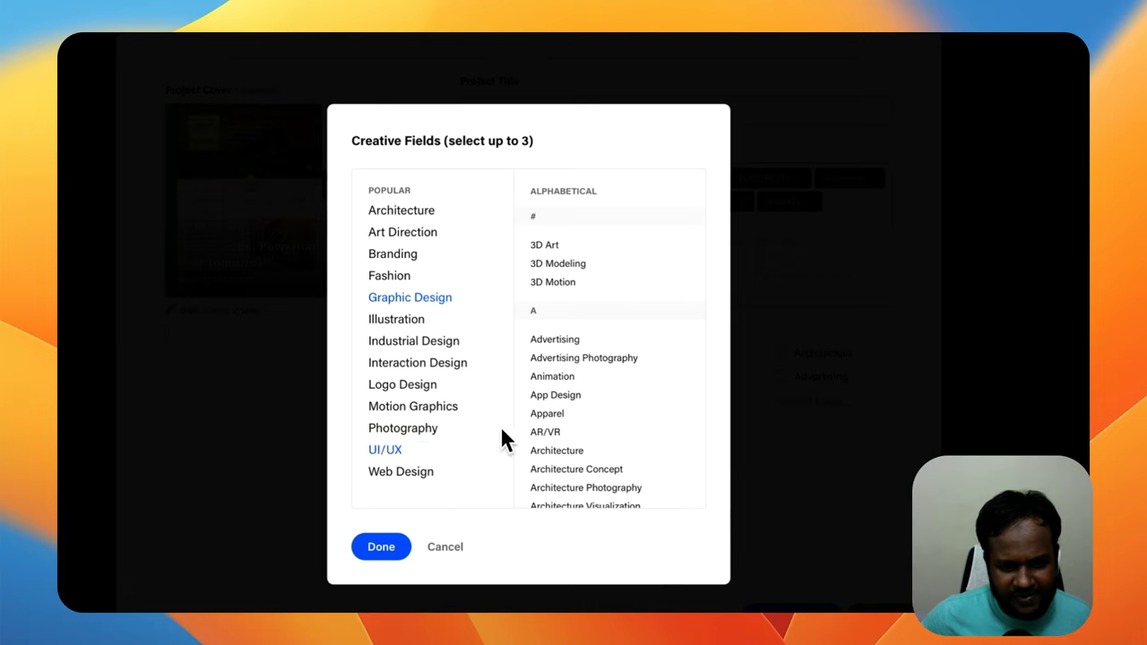
pyautogui.click(411, 341)
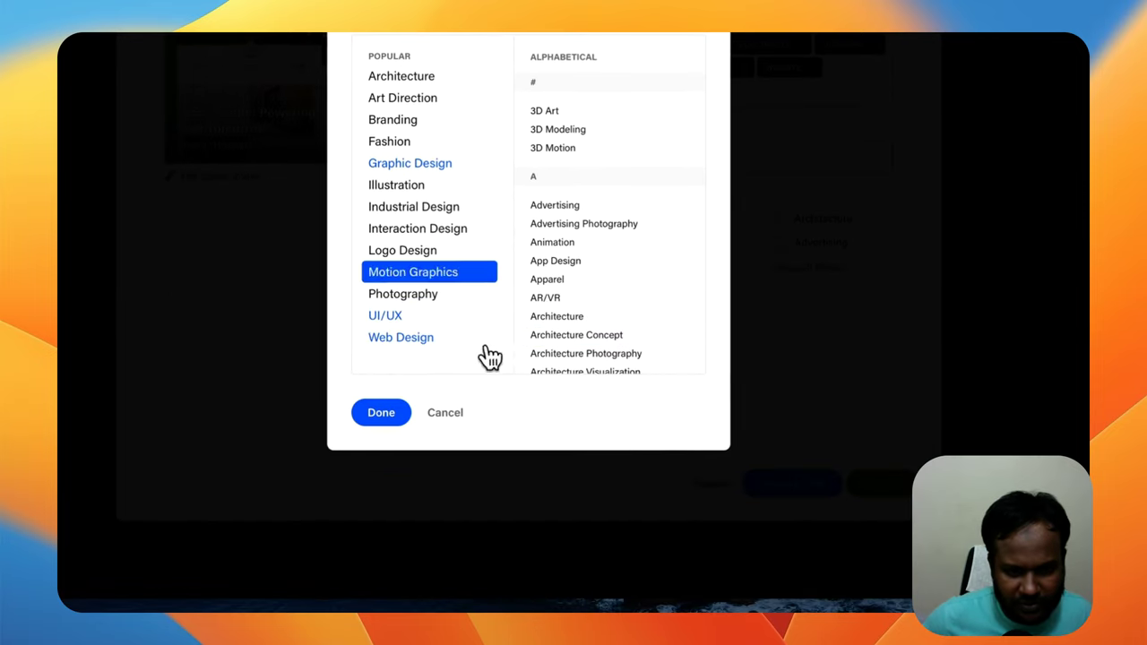
pyautogui.click(383, 420)
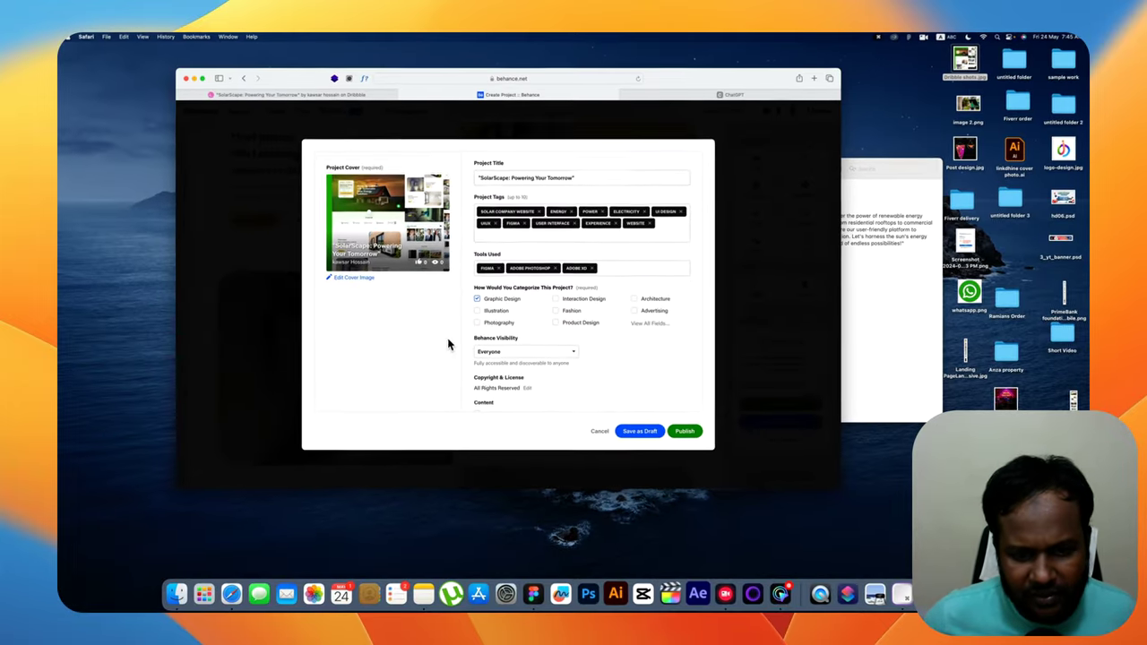
# Leave visibility set to Everyone and publish the SolarScape project
pyautogui.click(520, 316)
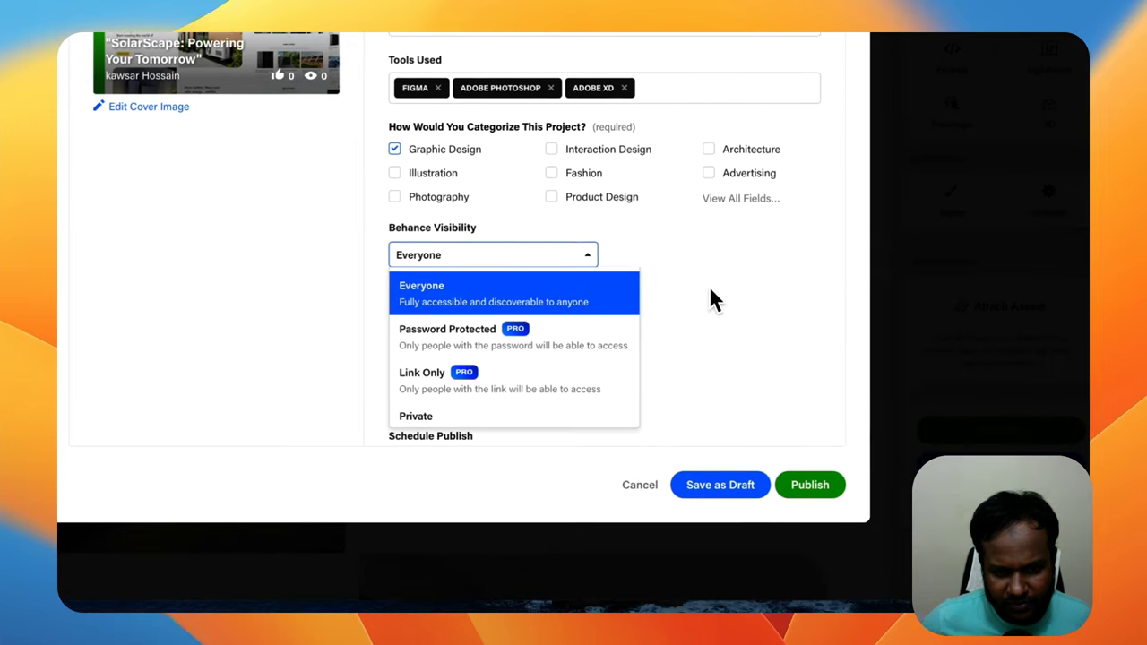
pyautogui.click(725, 291)
pyautogui.scroll(-2, 457, 389)
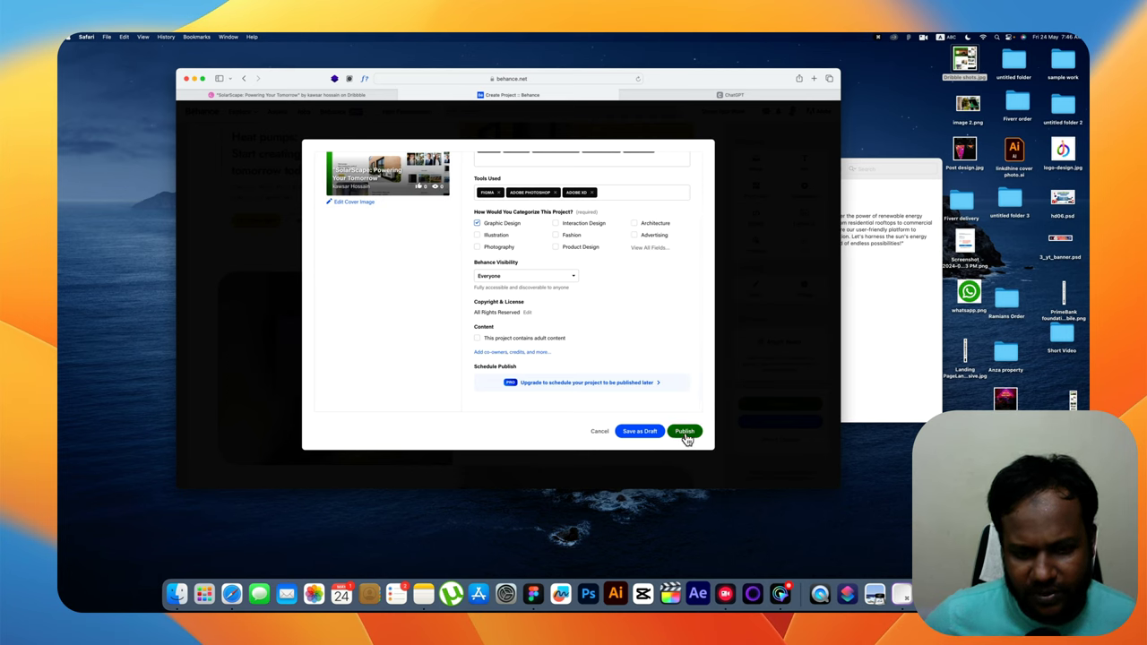
pyautogui.scroll(3, 602, 358)
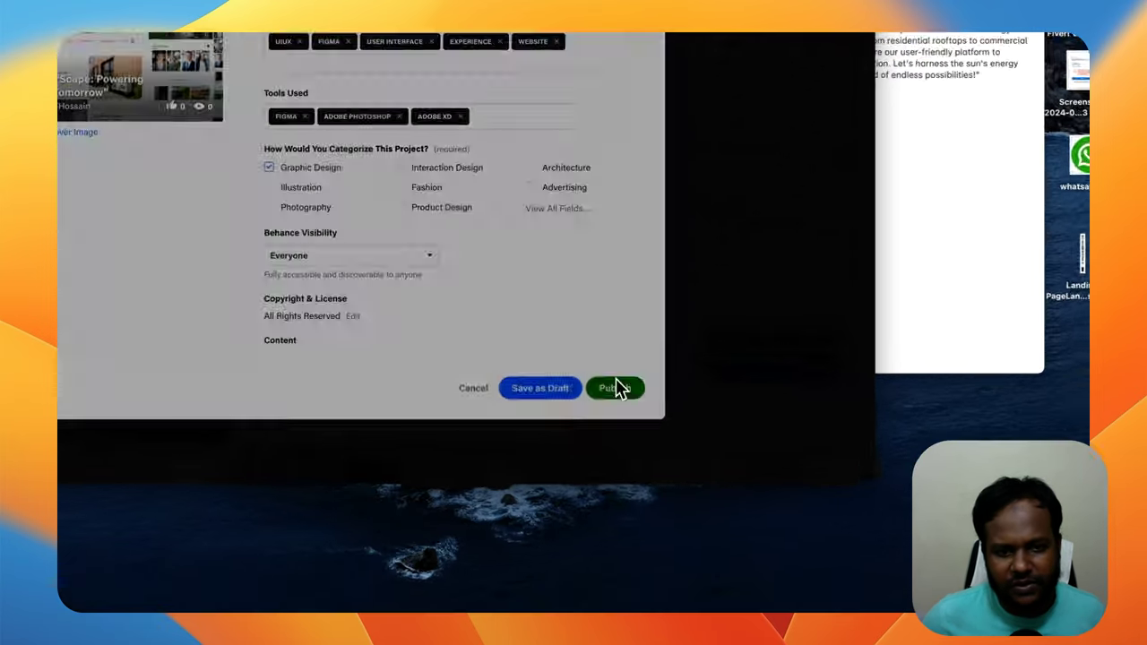
pyautogui.click(685, 432)
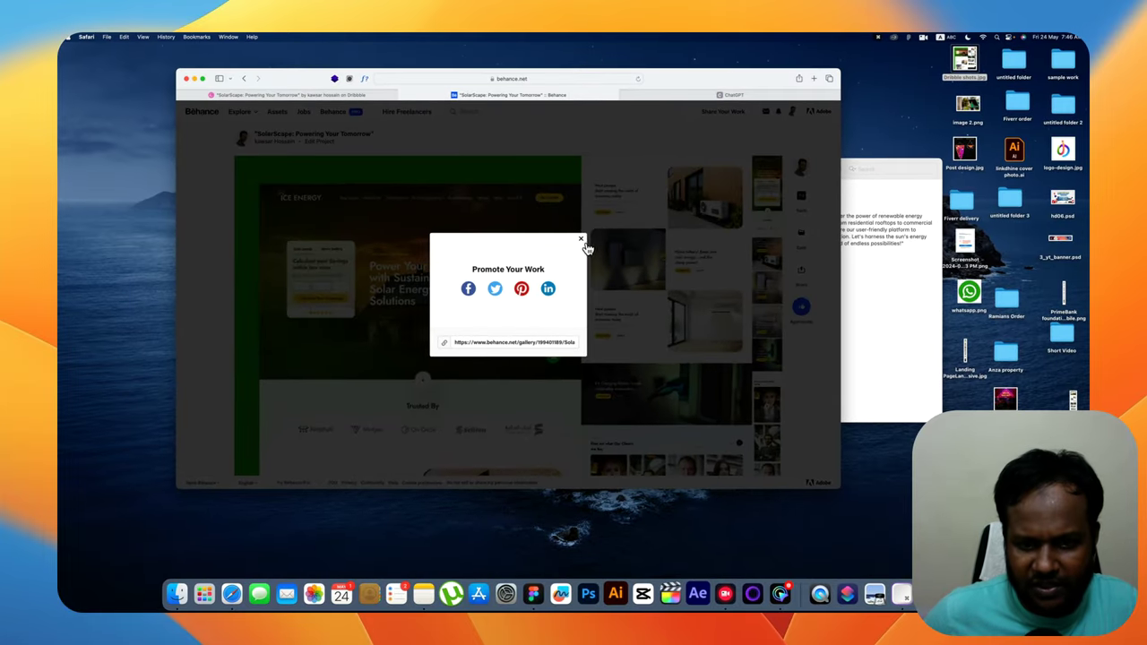
# Close the Promote Your Work popup and scroll the ICE Energy design down to the footer and back
pyautogui.click(581, 241)
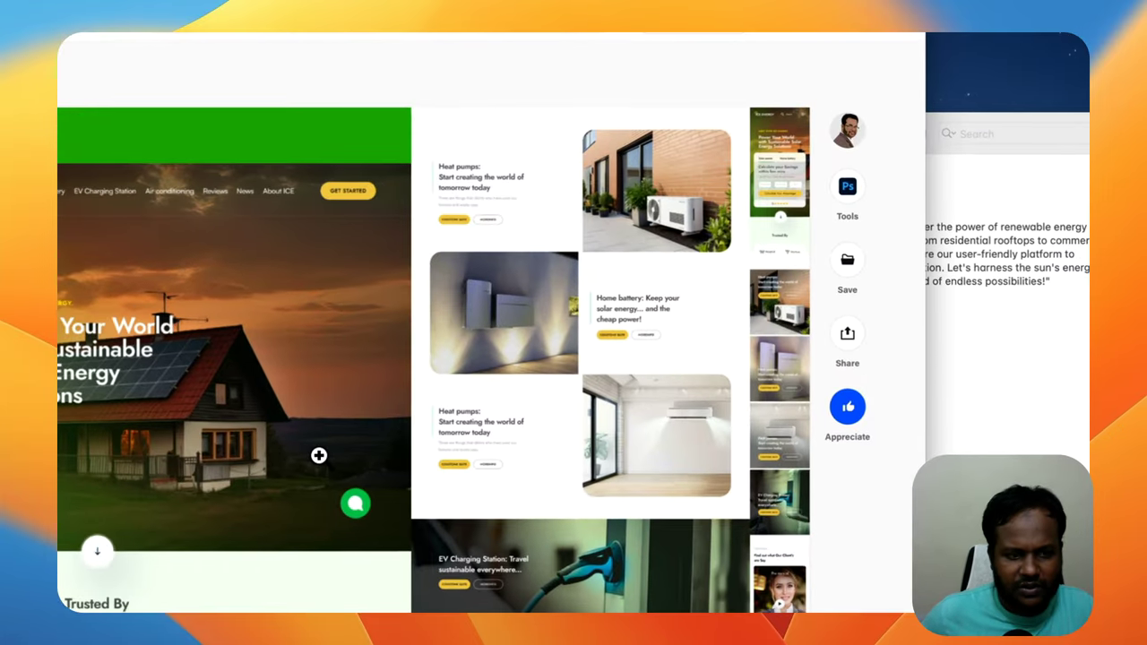
pyautogui.scroll(-3, 318, 453)
pyautogui.scroll(-3, 320, 454)
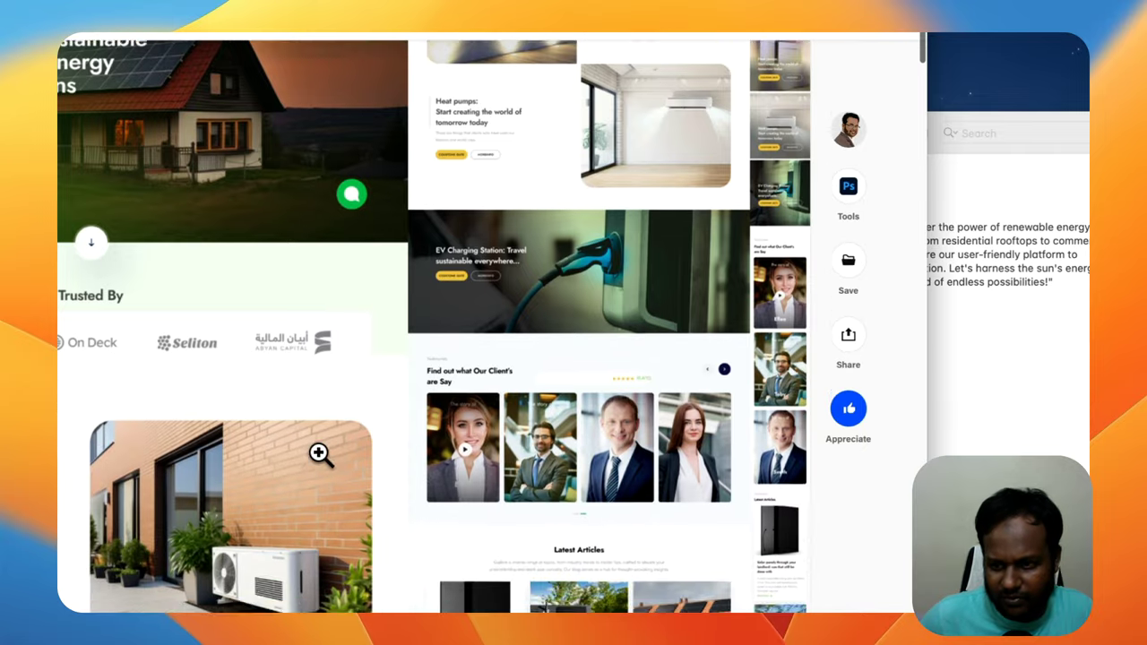
pyautogui.scroll(-3, 320, 453)
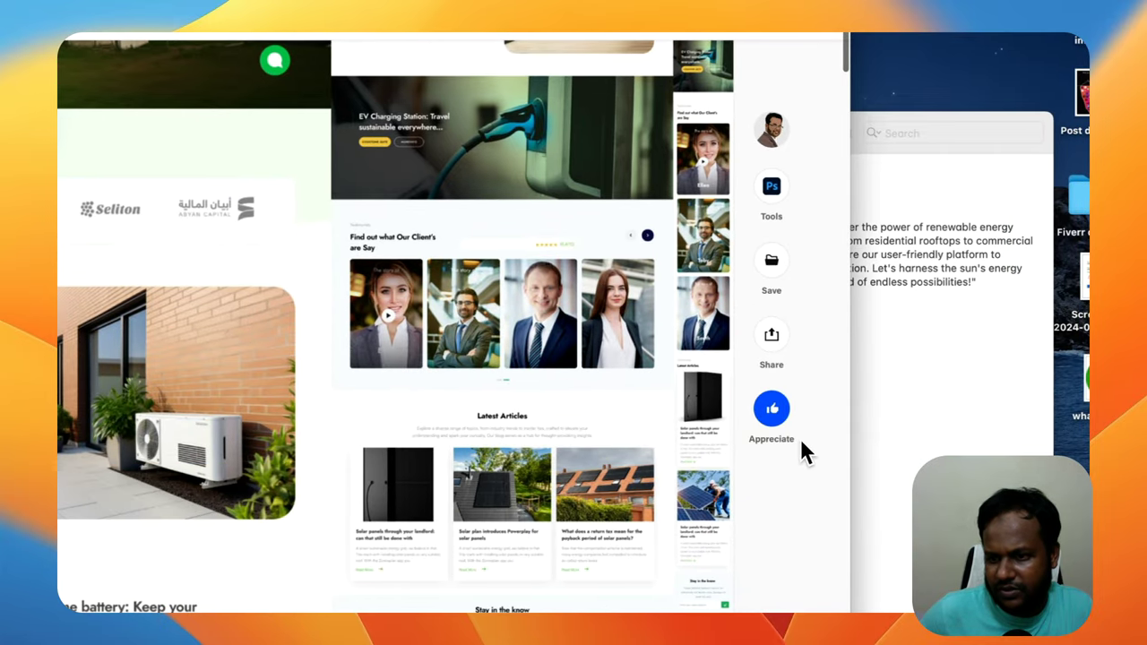
pyautogui.moveTo(792, 213)
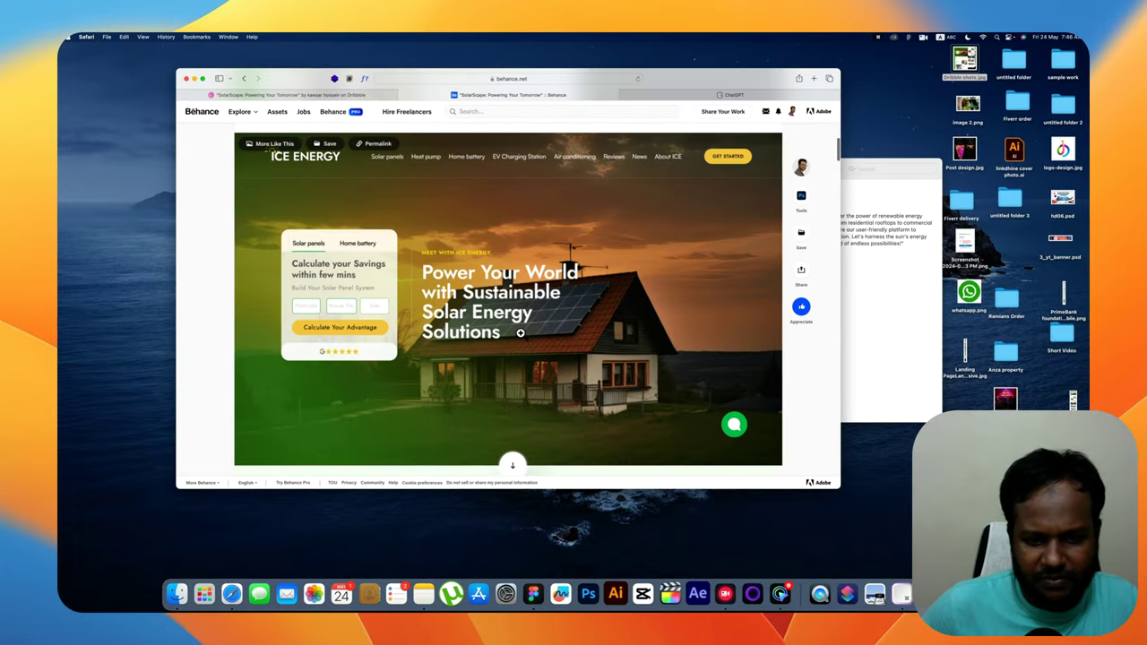
pyautogui.scroll(-5, 521, 334)
pyautogui.scroll(-5, 521, 334)
pyautogui.scroll(-5, 522, 334)
pyautogui.scroll(-5, 525, 341)
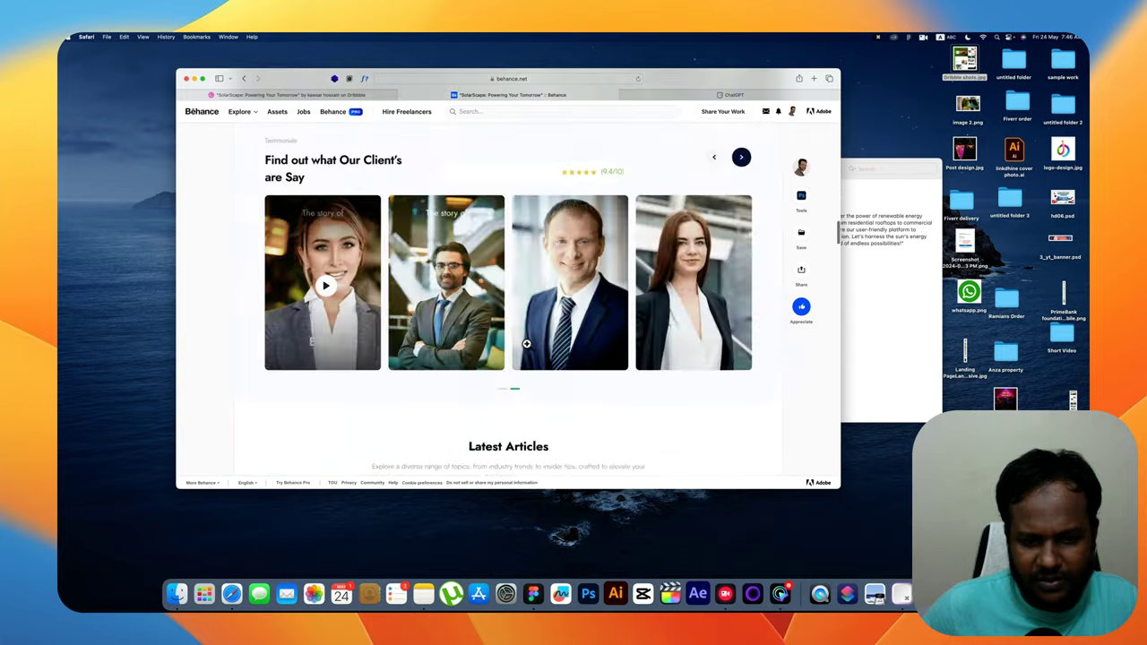
pyautogui.scroll(-5, 526, 345)
pyautogui.scroll(-5, 528, 350)
pyautogui.scroll(3, 538, 345)
pyautogui.scroll(2, 807, 269)
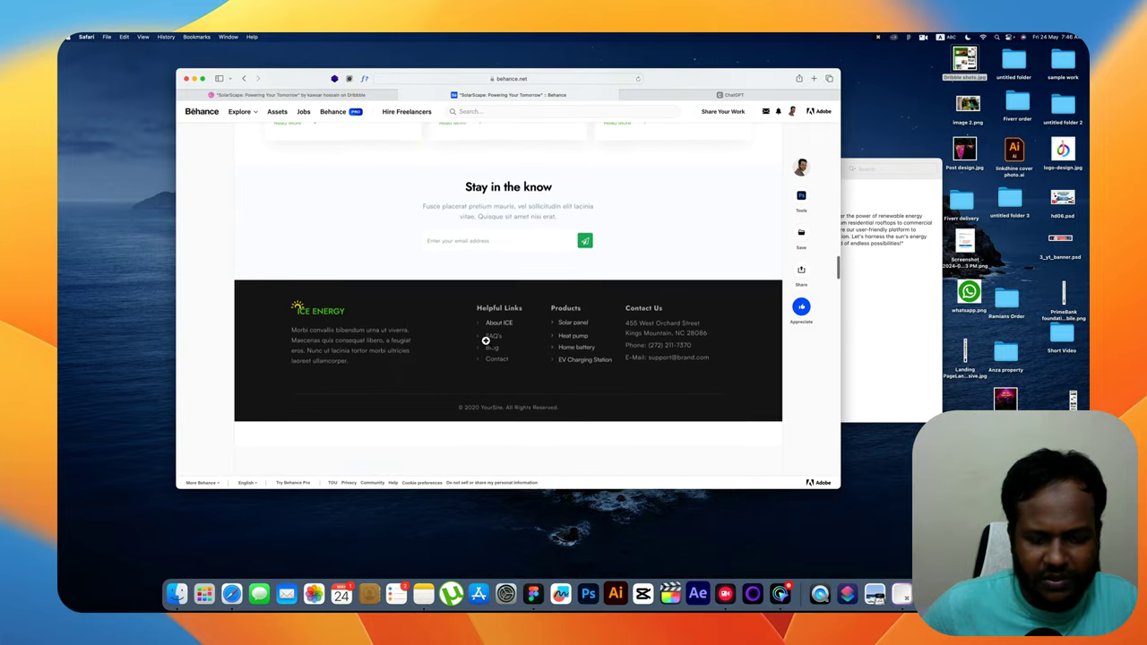
pyautogui.scroll(5, 834, 296)
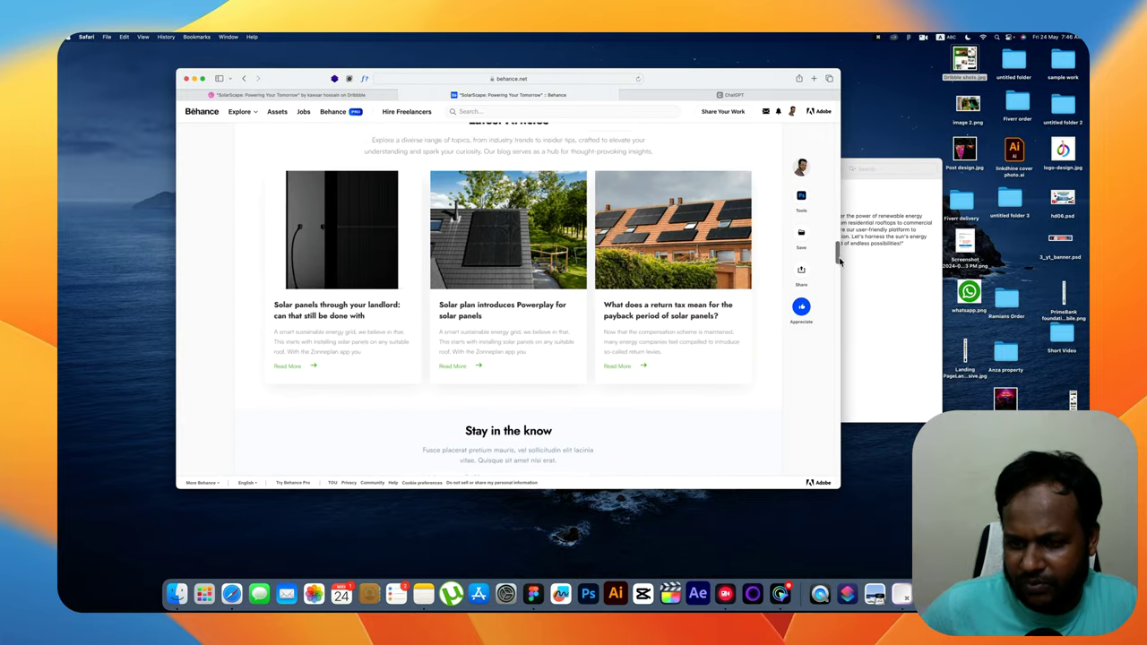
pyautogui.scroll(5, 840, 267)
pyautogui.scroll(5, 834, 251)
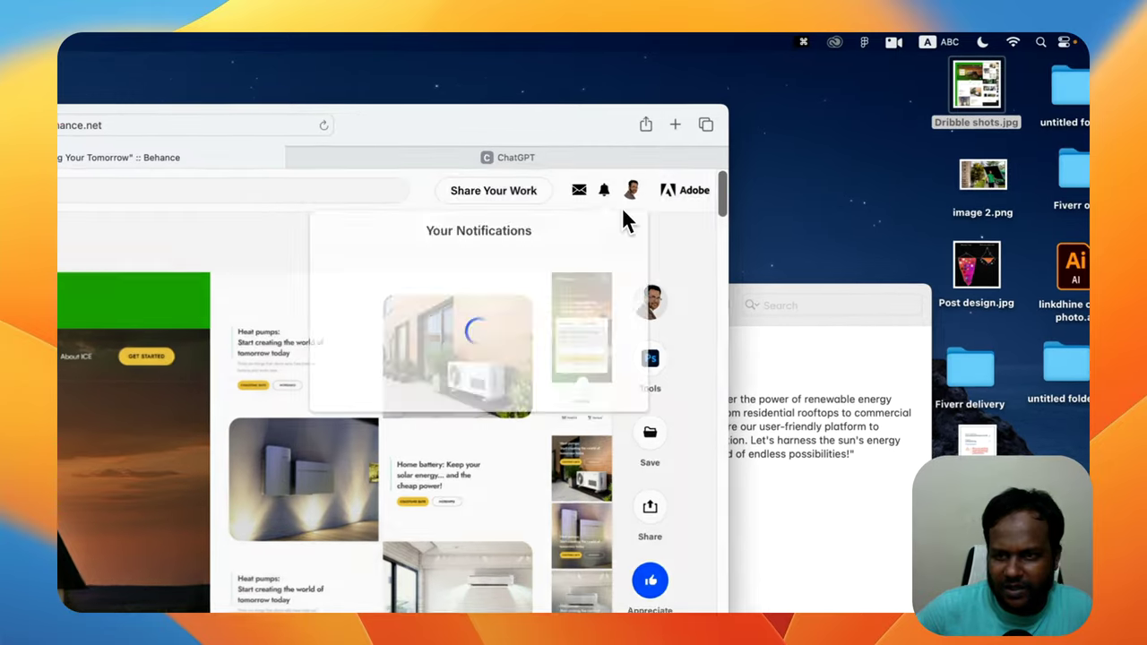
# Go to the Behance Profile from the avatar menu and scroll the Work grid showing SolarScape first
pyautogui.moveTo(647, 184)
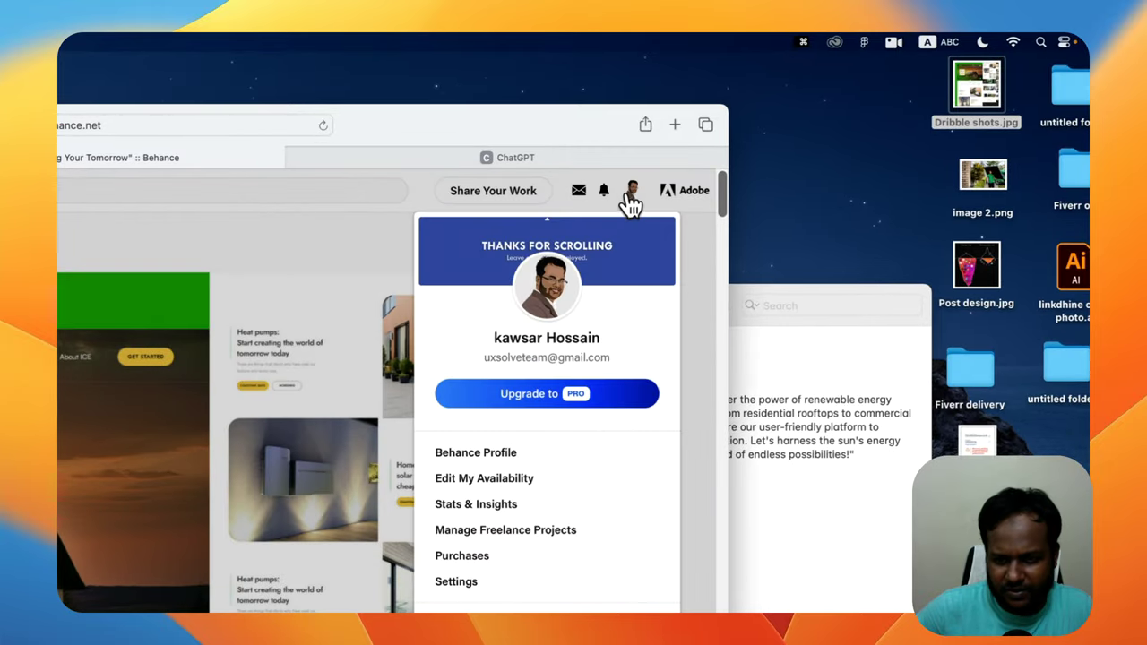
pyautogui.click(501, 455)
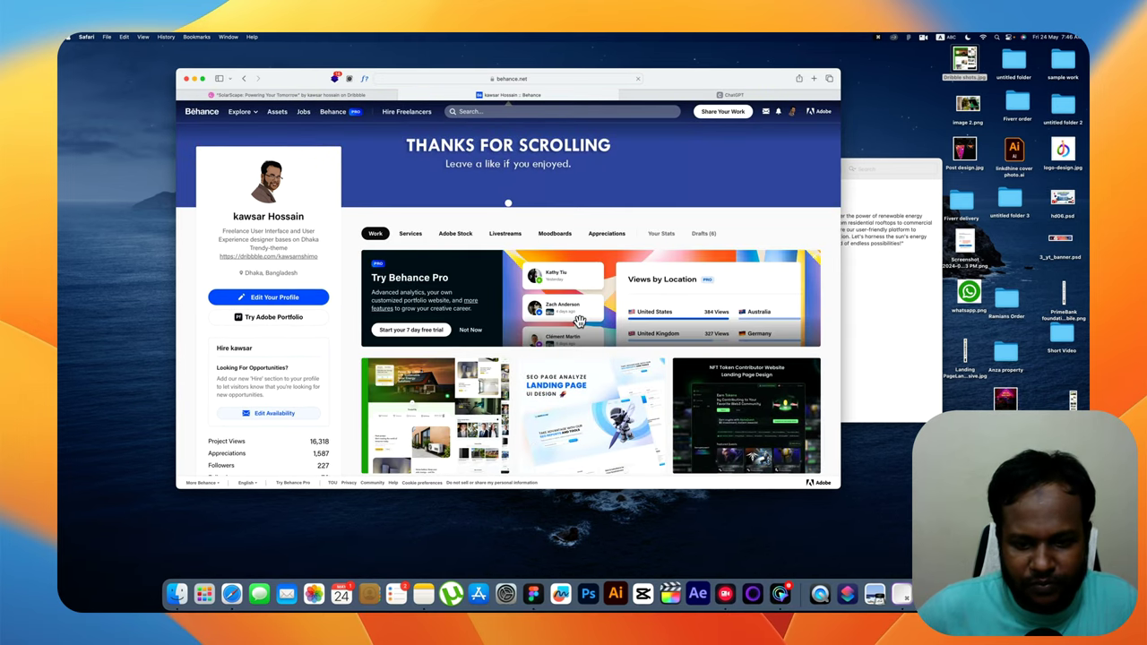
pyautogui.scroll(-3, 541, 335)
pyautogui.scroll(-2, 541, 335)
pyautogui.scroll(2, 541, 335)
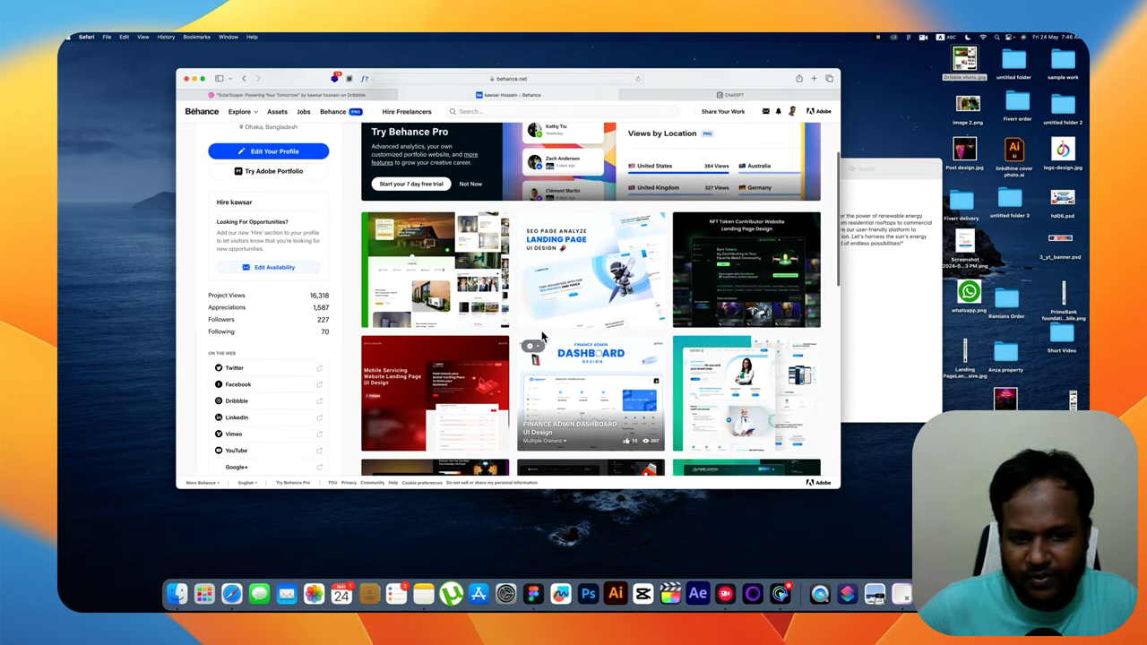
pyautogui.scroll(3, 538, 335)
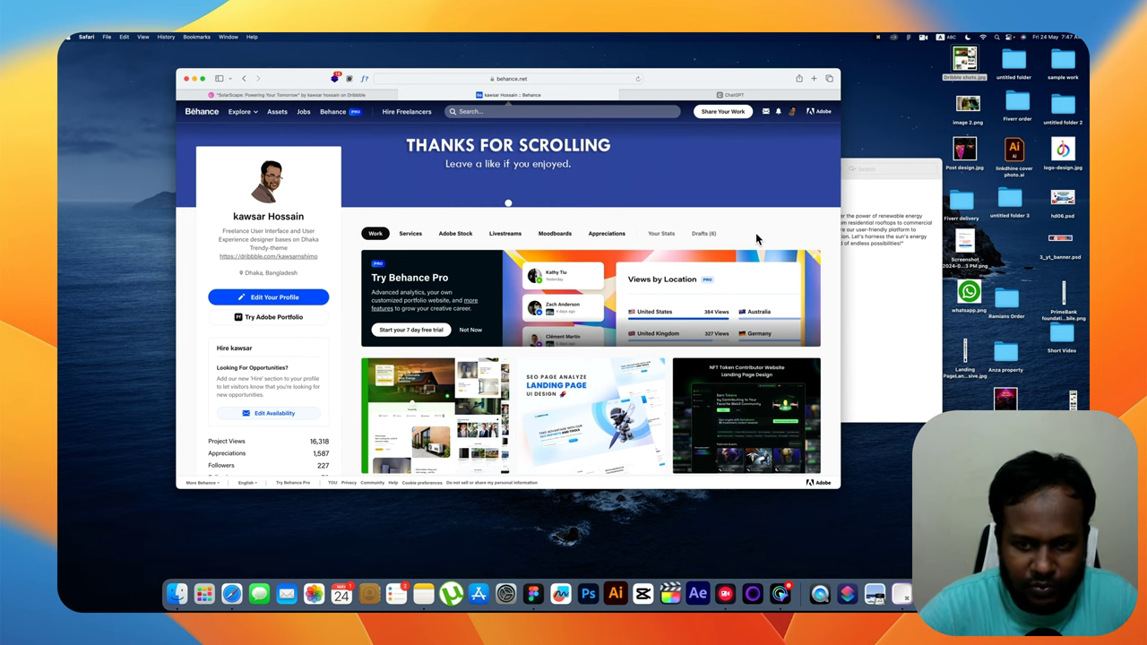
pyautogui.scroll(-3, 756, 237)
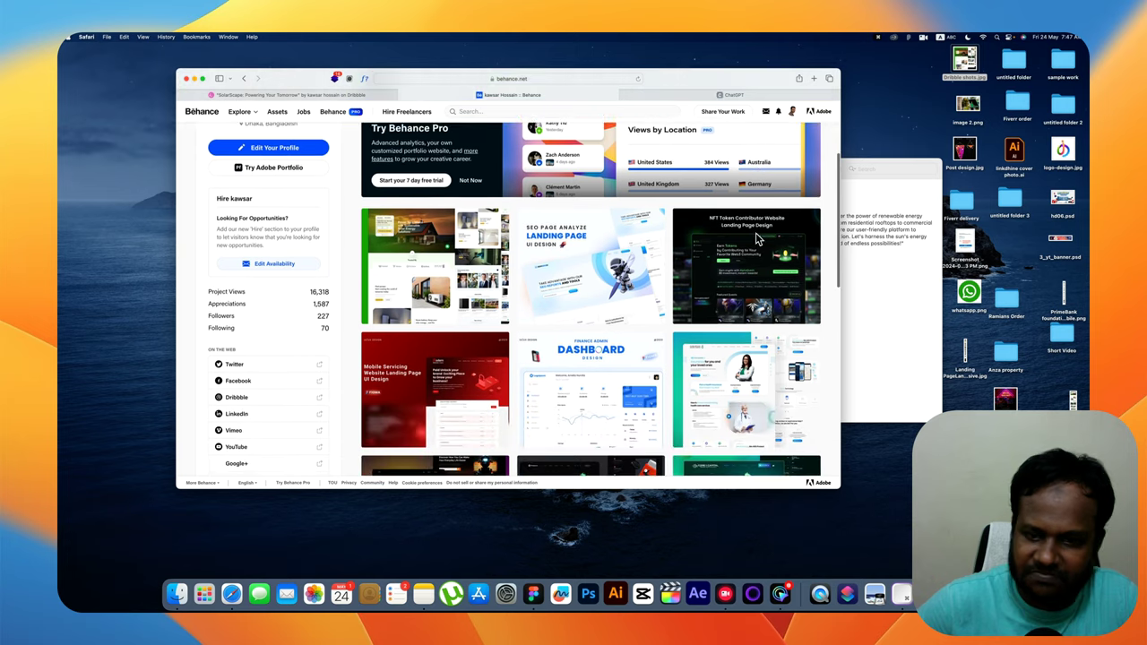